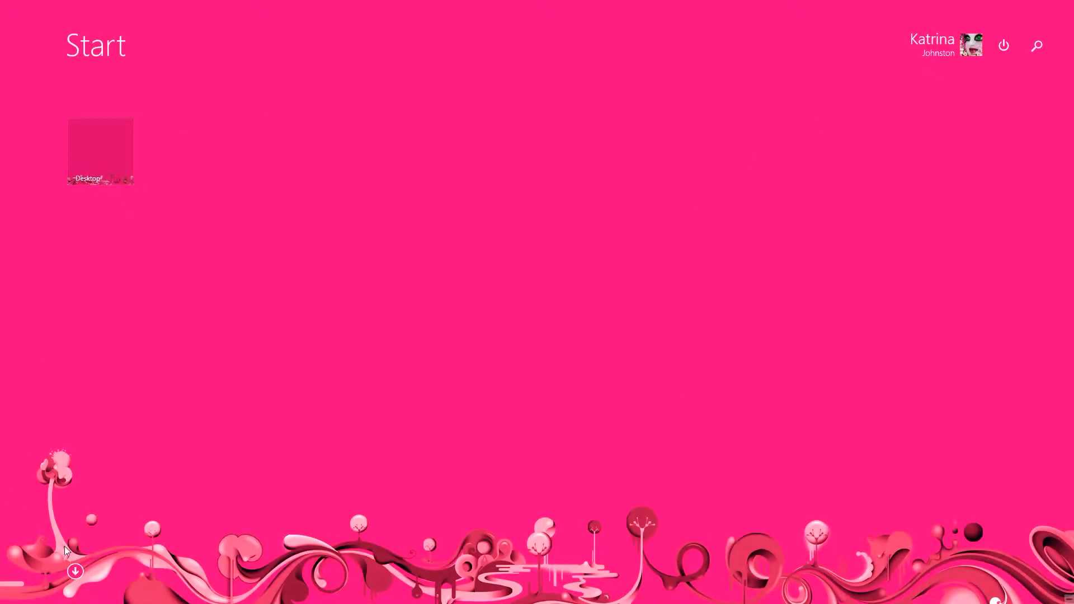
- Launch GIMP from the list of installed apps and narrow the toolbox and layers docks to enlarge the canvas area
left_click(75, 571)
left_click(244, 198)
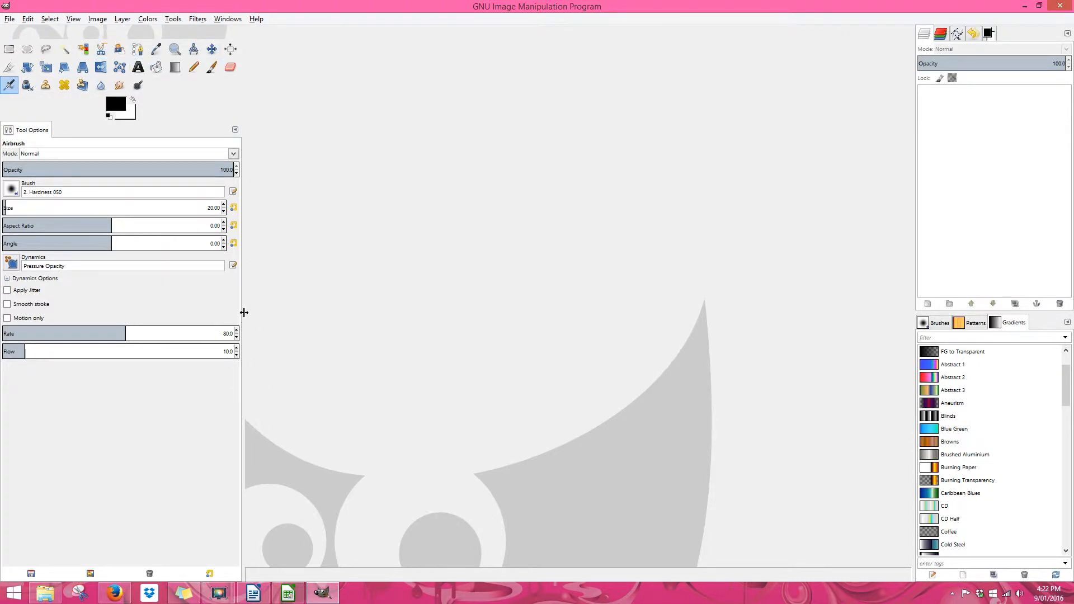
left_click_drag(242, 313, 156, 323)
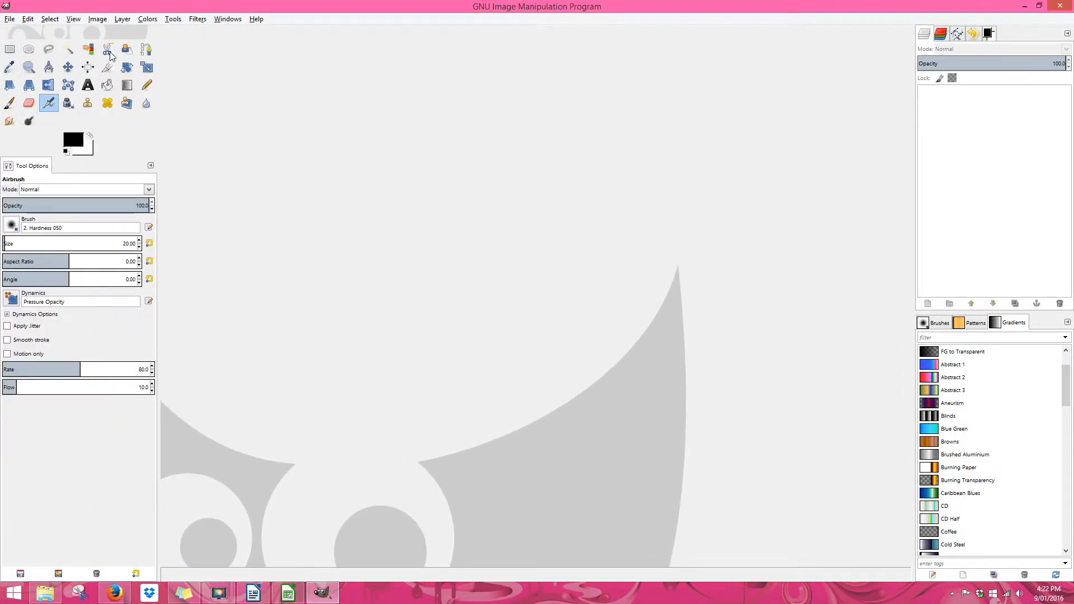
left_click_drag(915, 184, 941, 192)
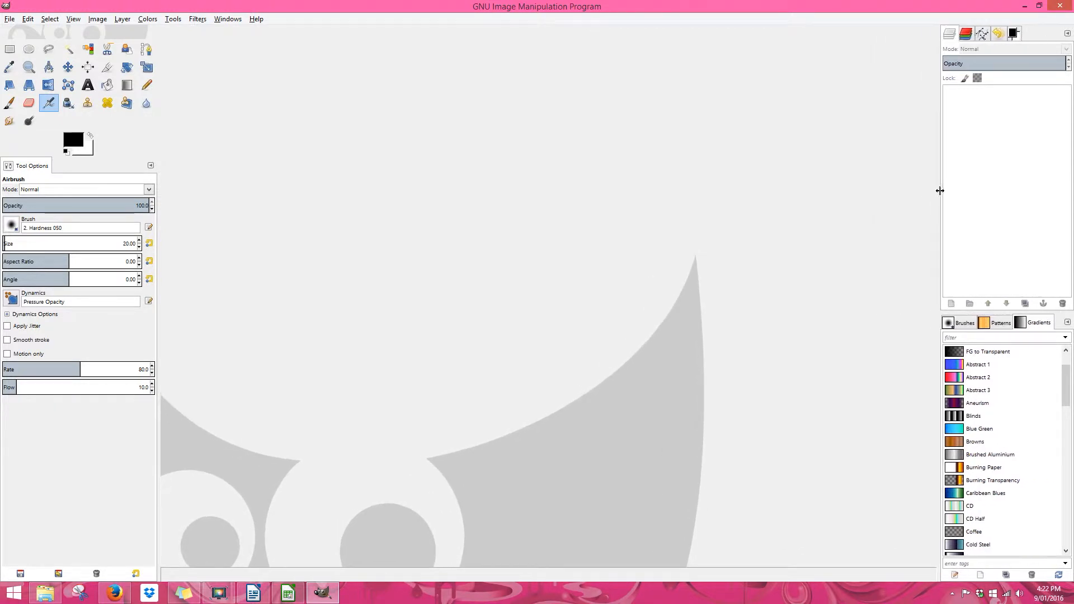
- Turn off single-window mode and reposition the floating Toolbox and Layers windows over the main window
left_click(229, 19)
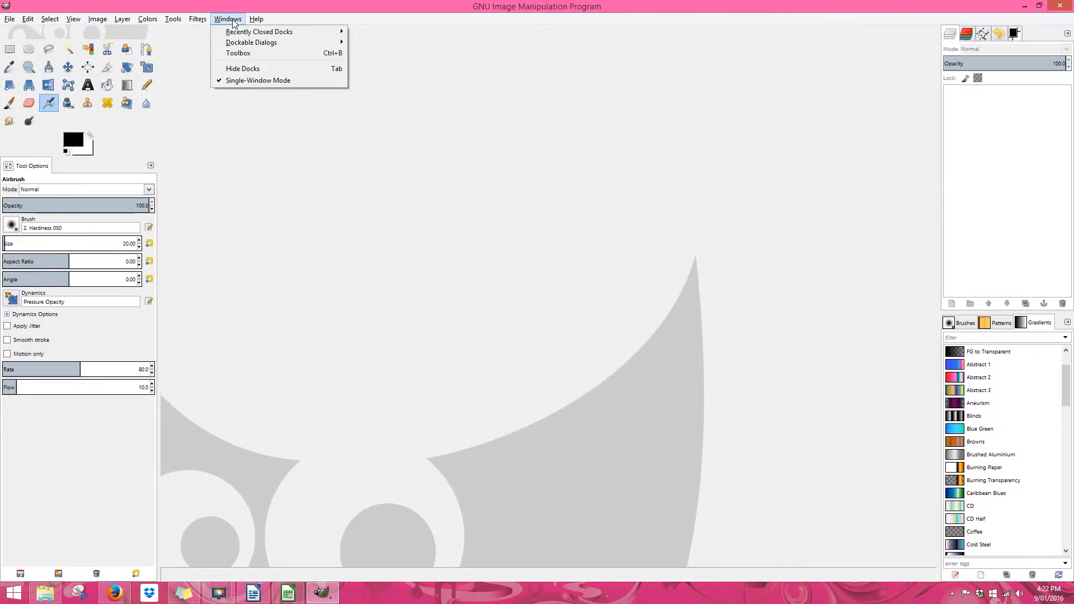
left_click(237, 81)
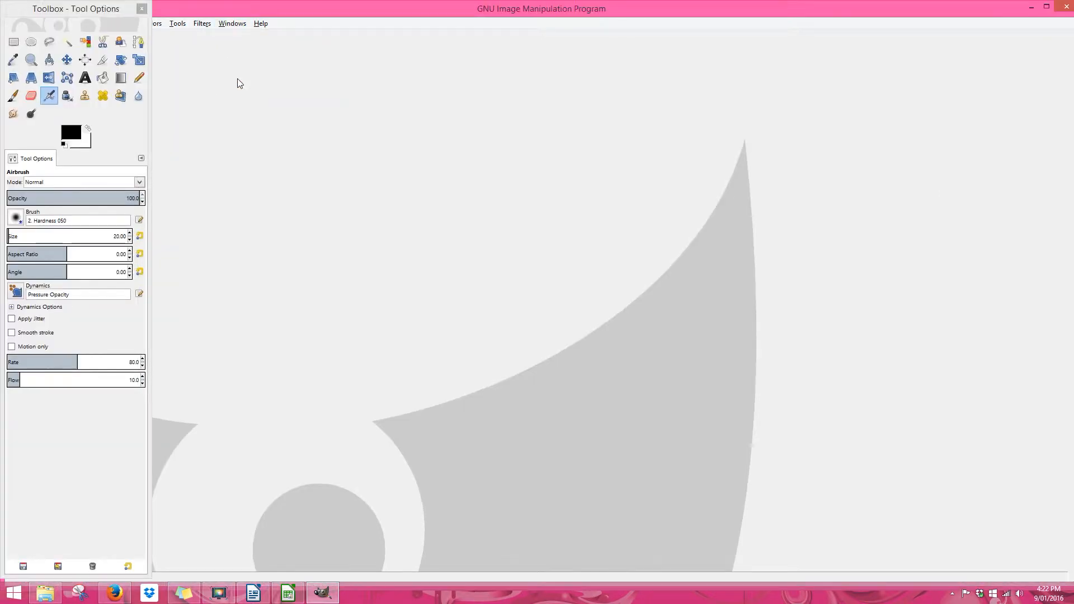
left_click_drag(53, 8, 159, 105)
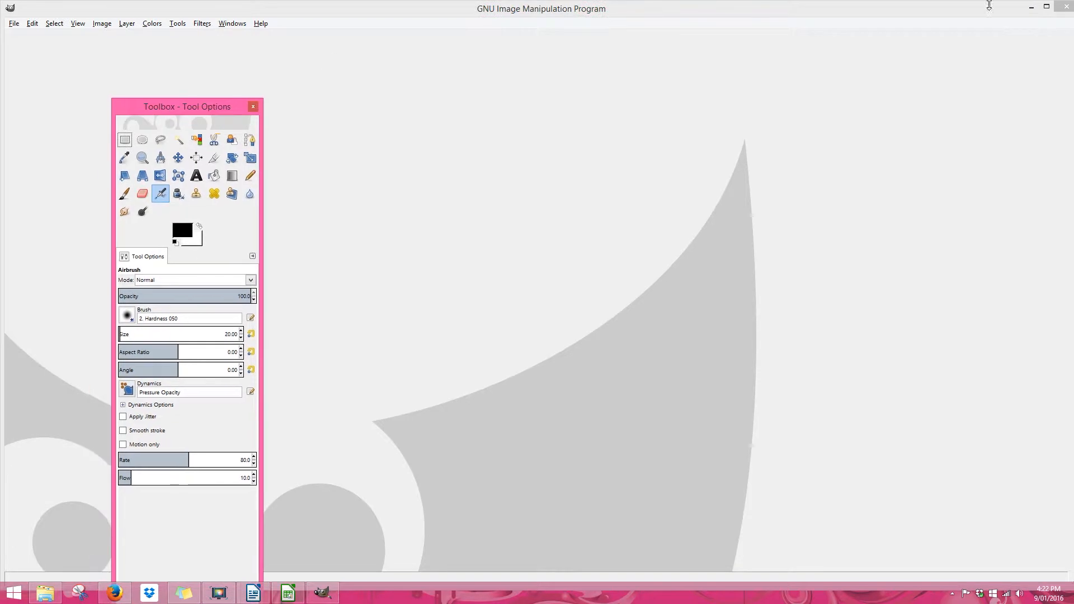
mouse_move(940, 110)
left_mouse_down()
mouse_move(940, 34)
mouse_move(814, 19)
mouse_move(661, 21)
left_mouse_up()
left_click_drag(183, 110, 251, 120)
left_click_drag(644, 25, 763, 39)
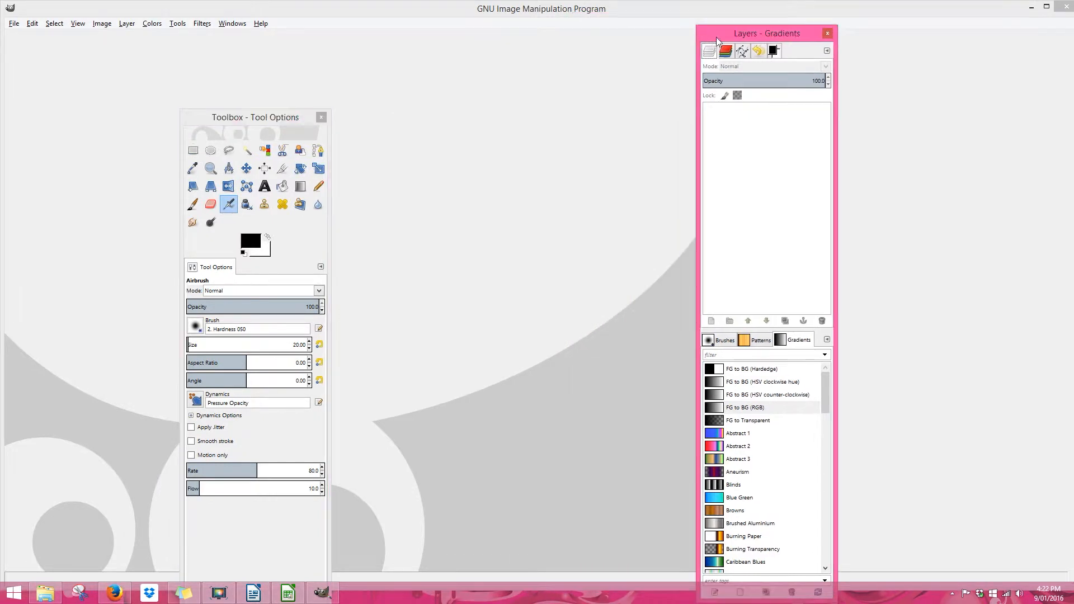
- Turn single-window mode back on to dock the Toolbox and Layers windows
left_click(227, 24)
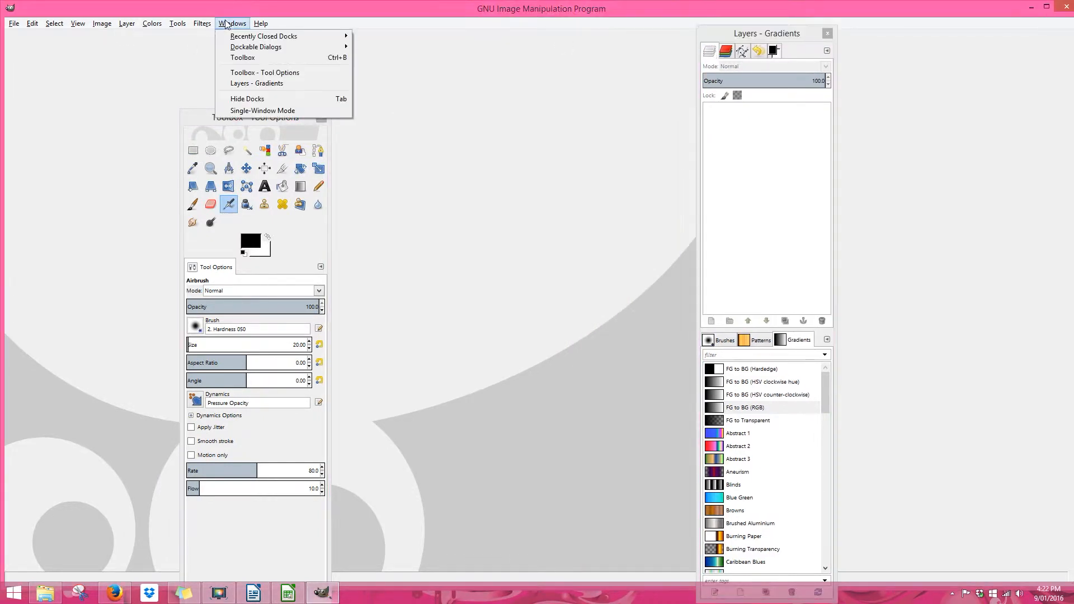
left_click(234, 111)
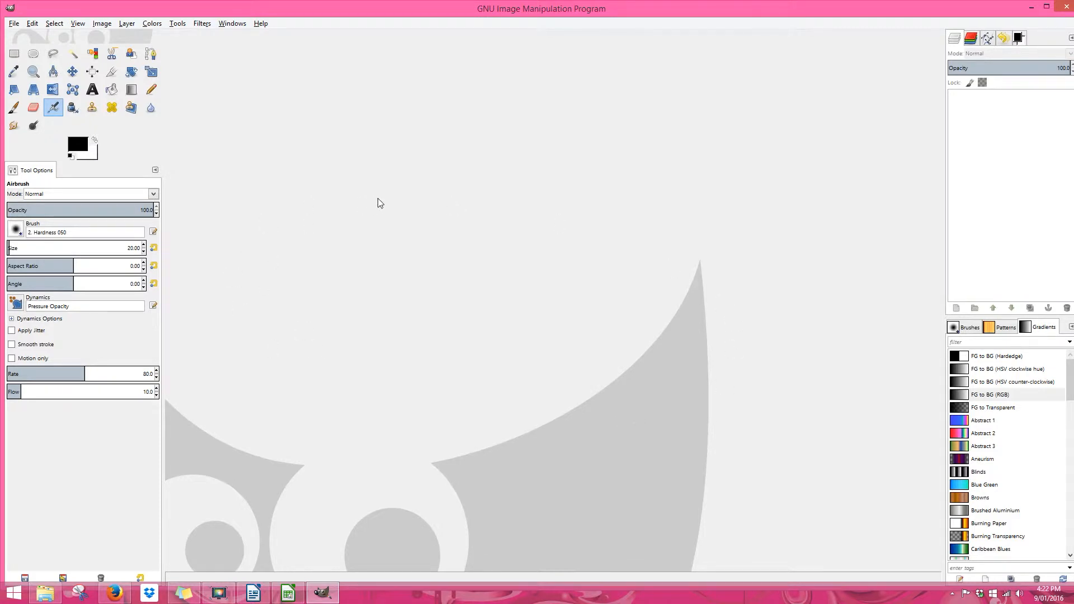
- Start a new image and choose the A4 (300ppi) template for it
left_click(14, 24)
left_click(16, 40)
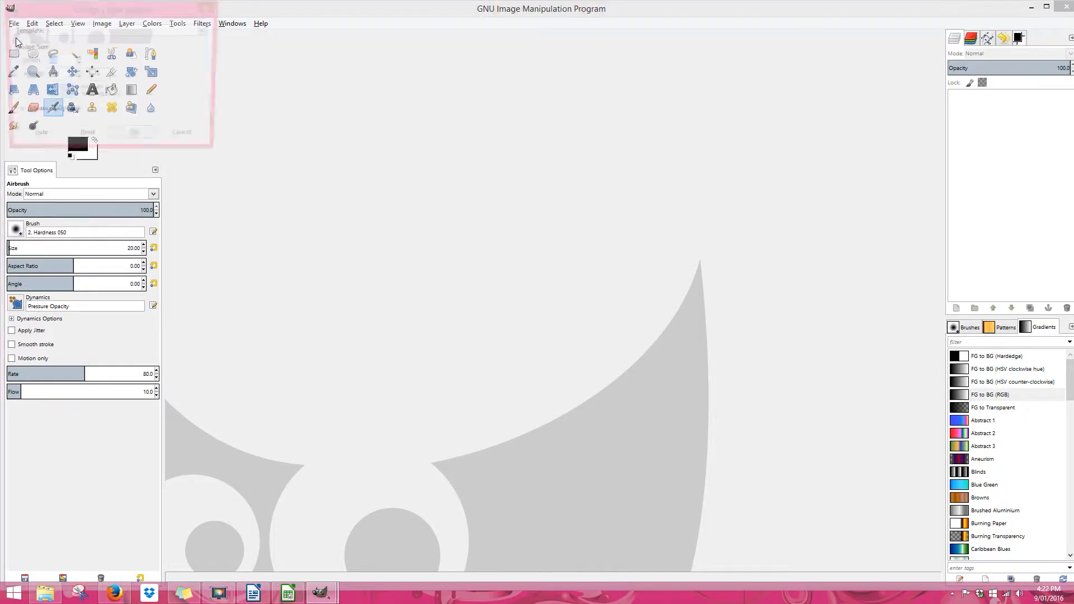
left_click_drag(62, 8, 347, 105)
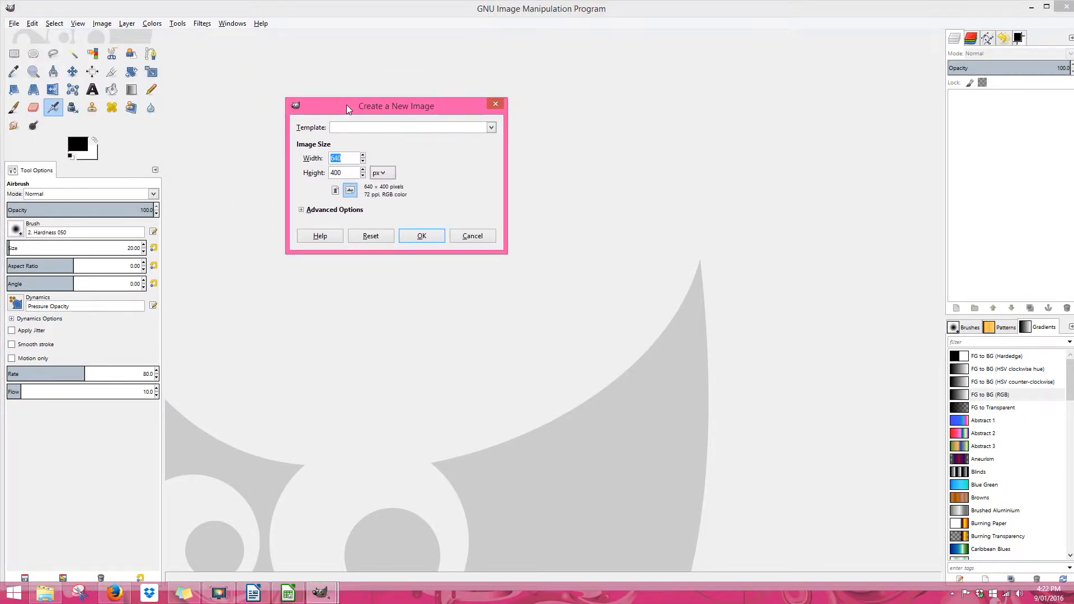
left_click(491, 128)
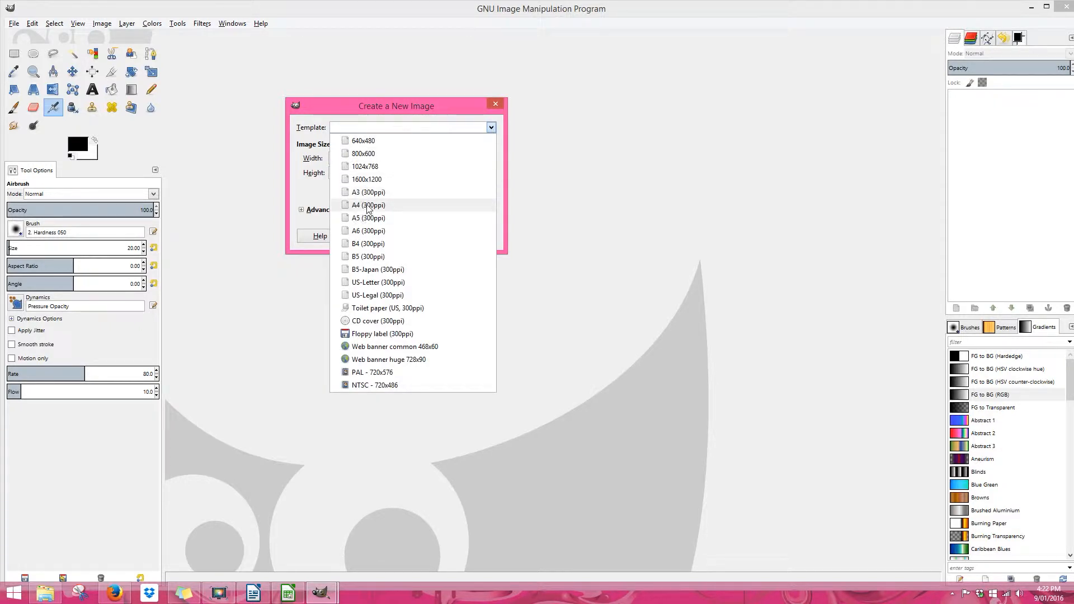
left_click(354, 207)
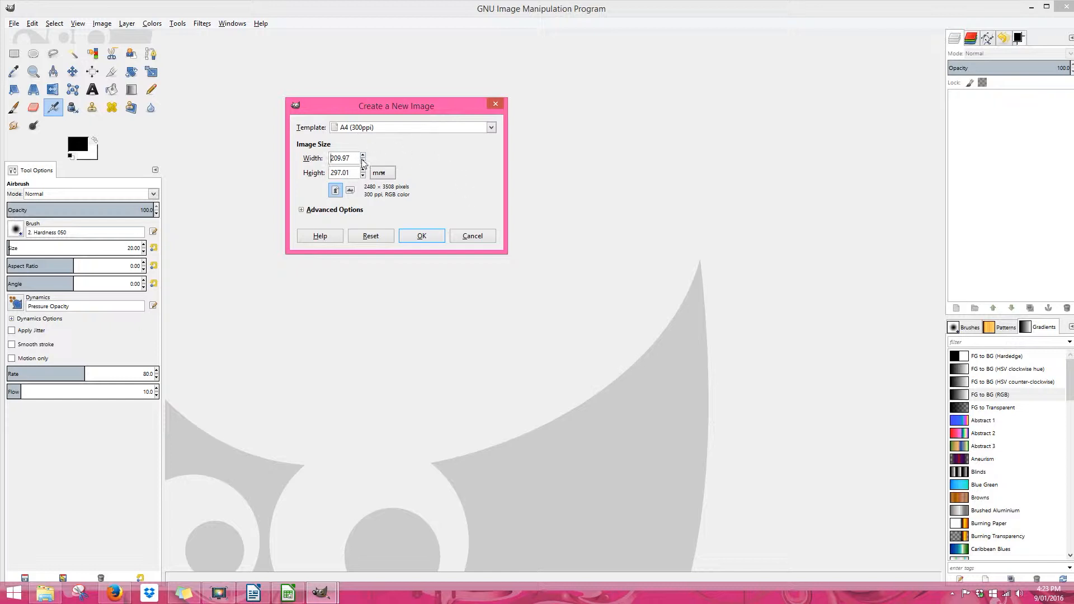
- Try the 1024x768 and Toilet paper (US, 300ppi) templates and go back to A4 (300ppi)
left_click(410, 128)
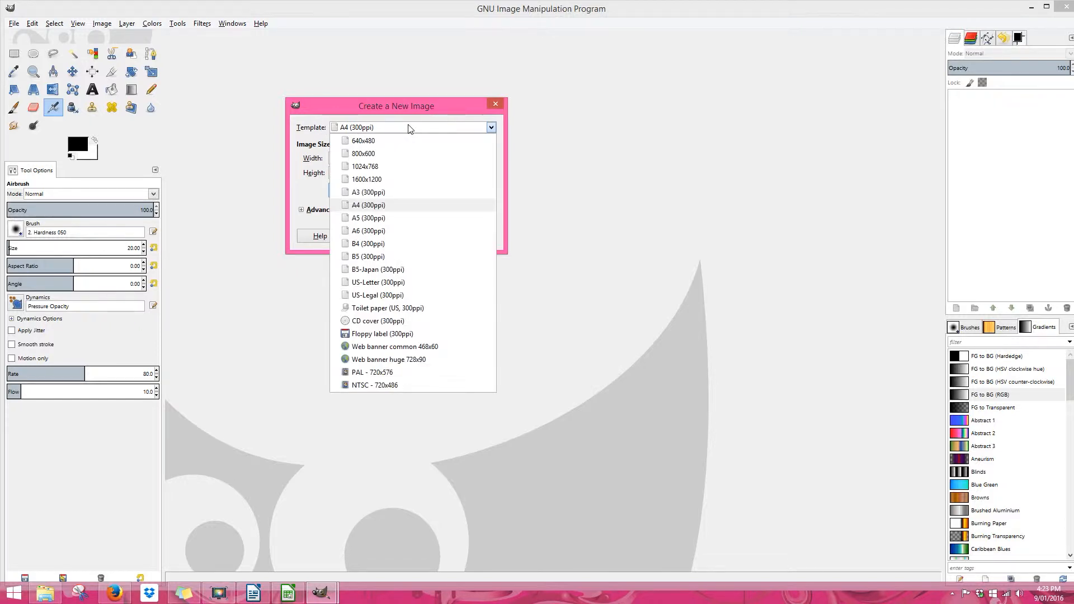
left_click(377, 168)
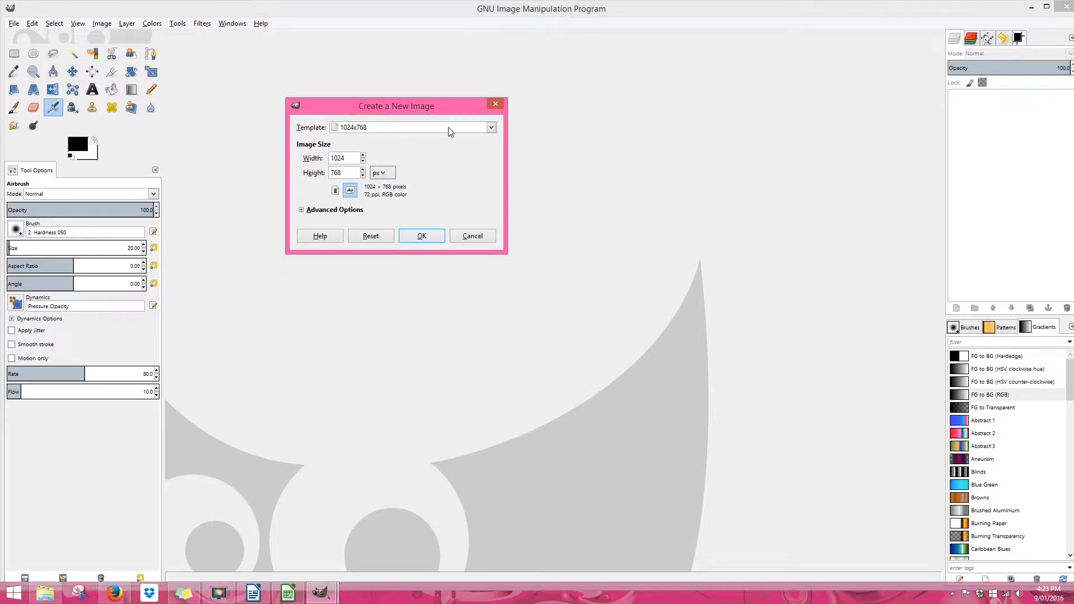
left_click(492, 129)
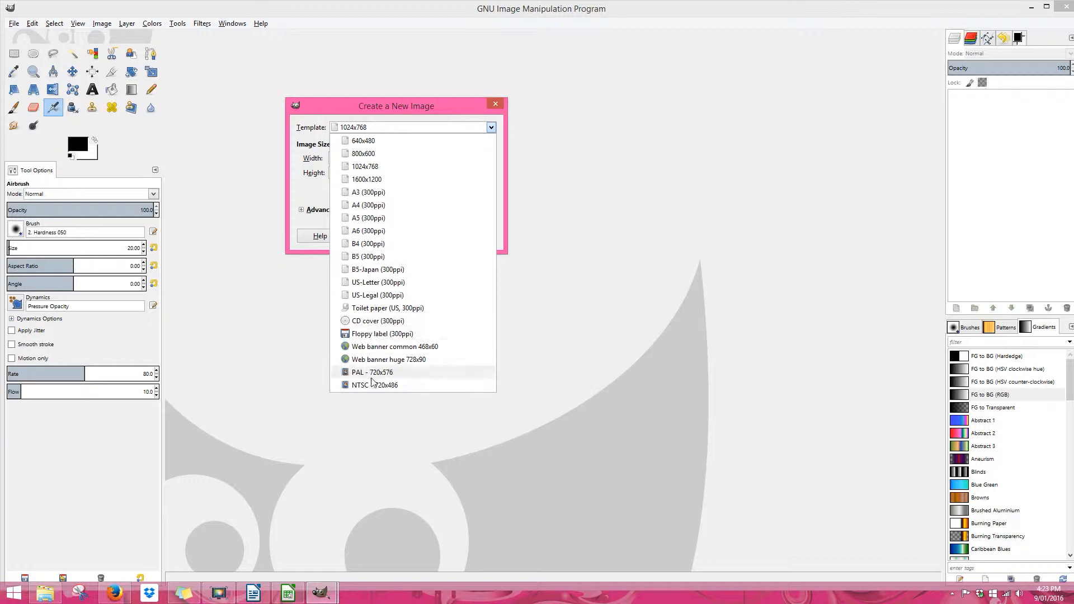
left_click(378, 309)
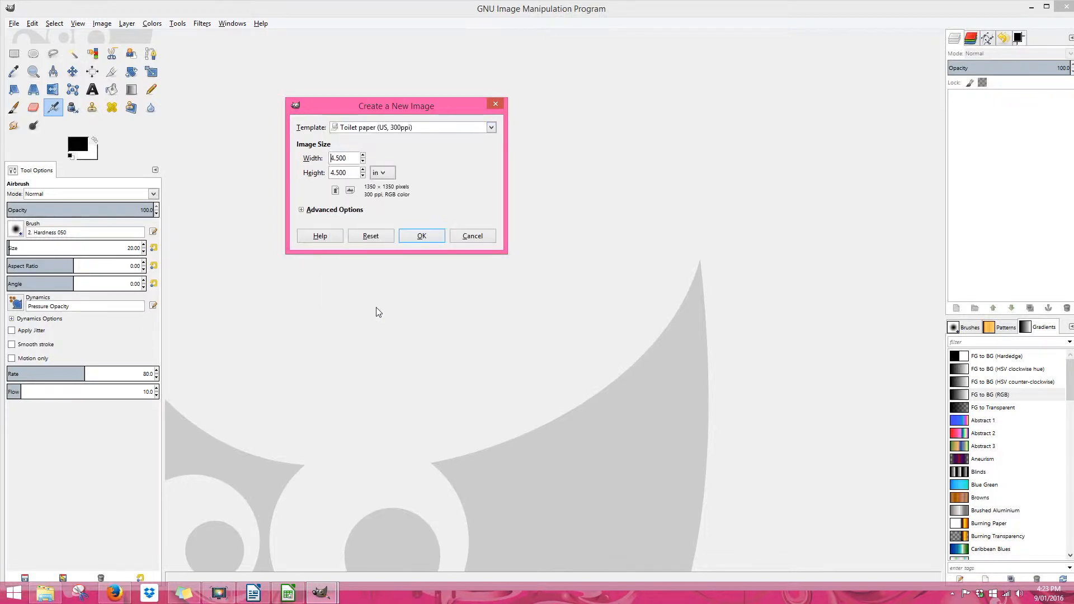
left_click(421, 128)
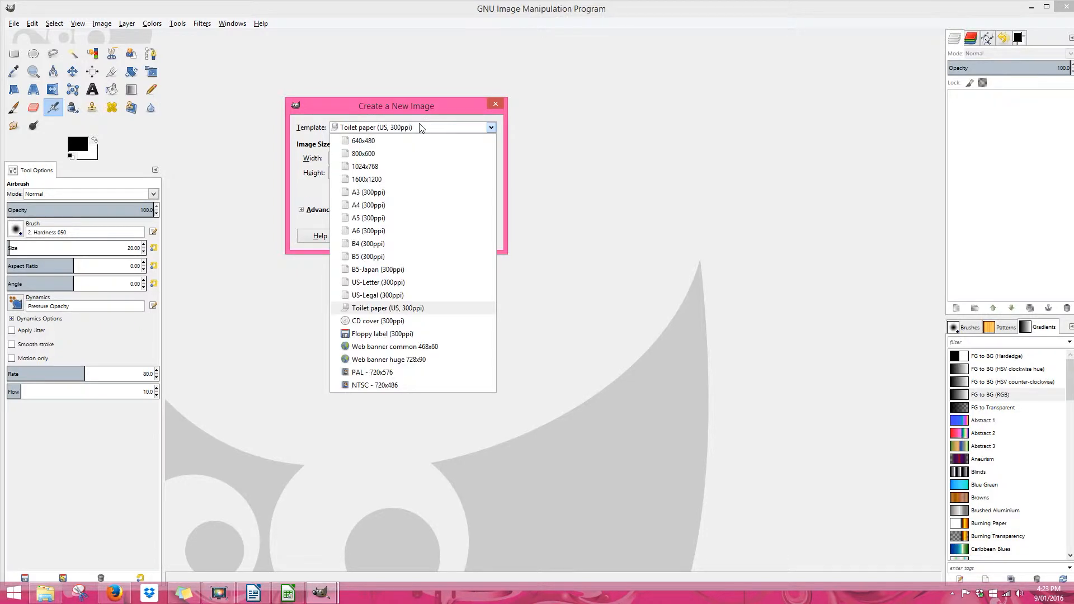
left_click(423, 167)
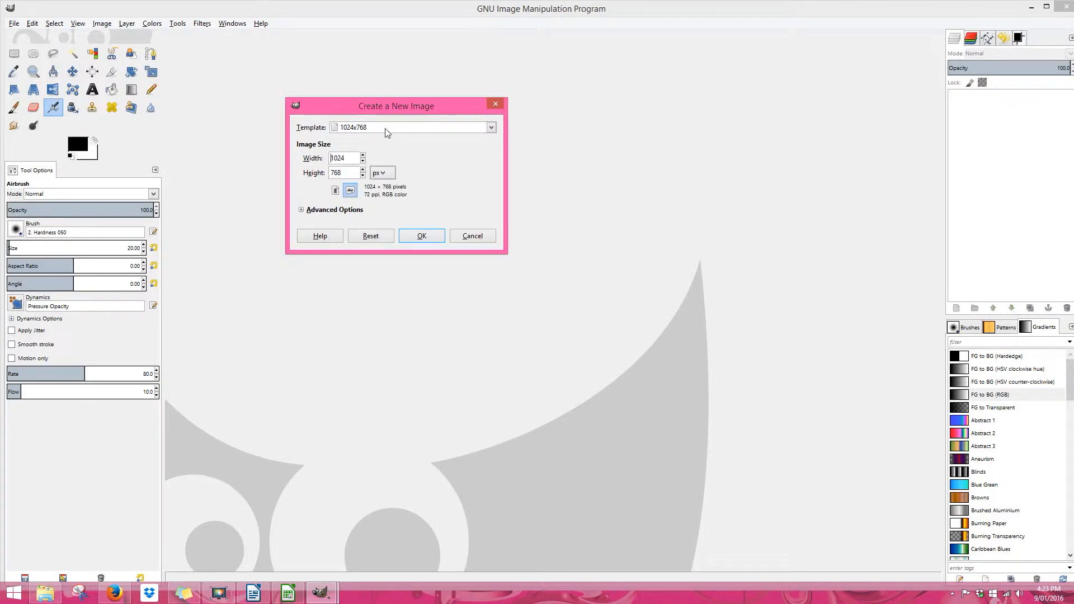
left_click(386, 130)
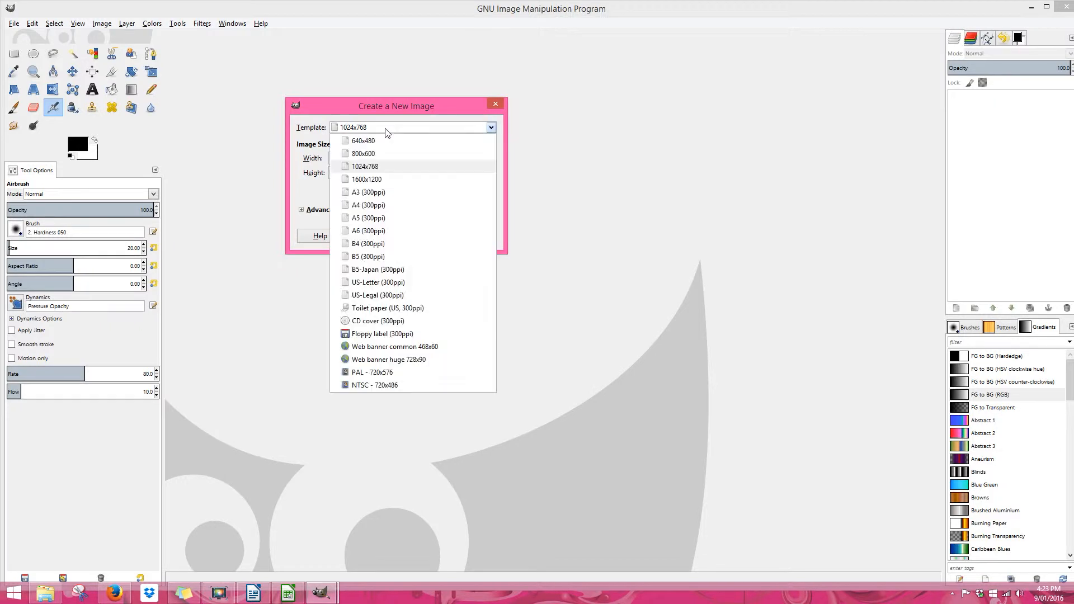
left_click(374, 207)
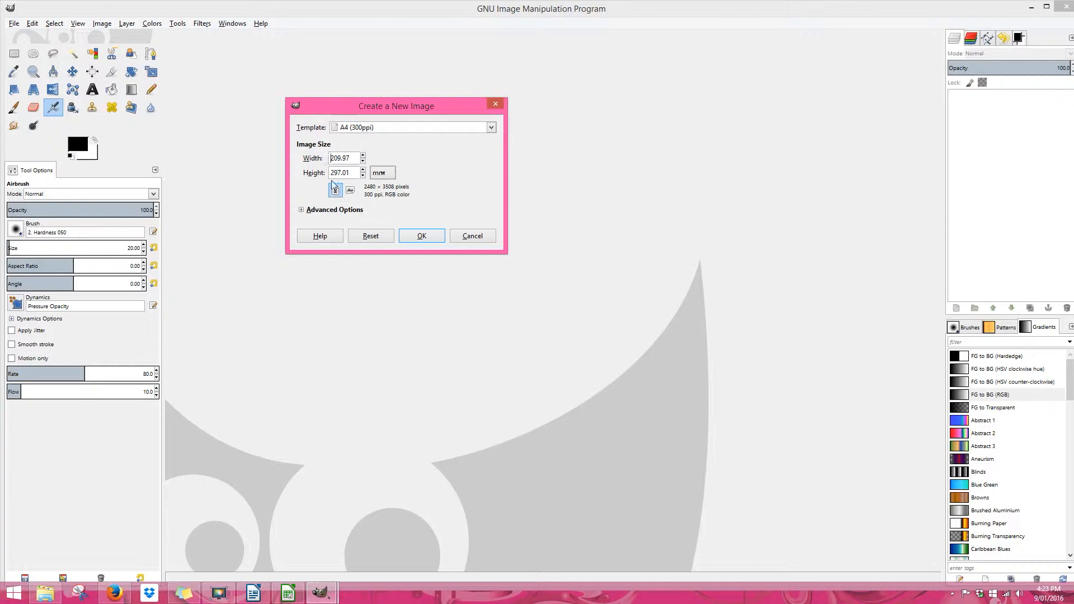
- Set the new image's width to 210 mm and try landscape orientation, returning to portrait
left_click(379, 174)
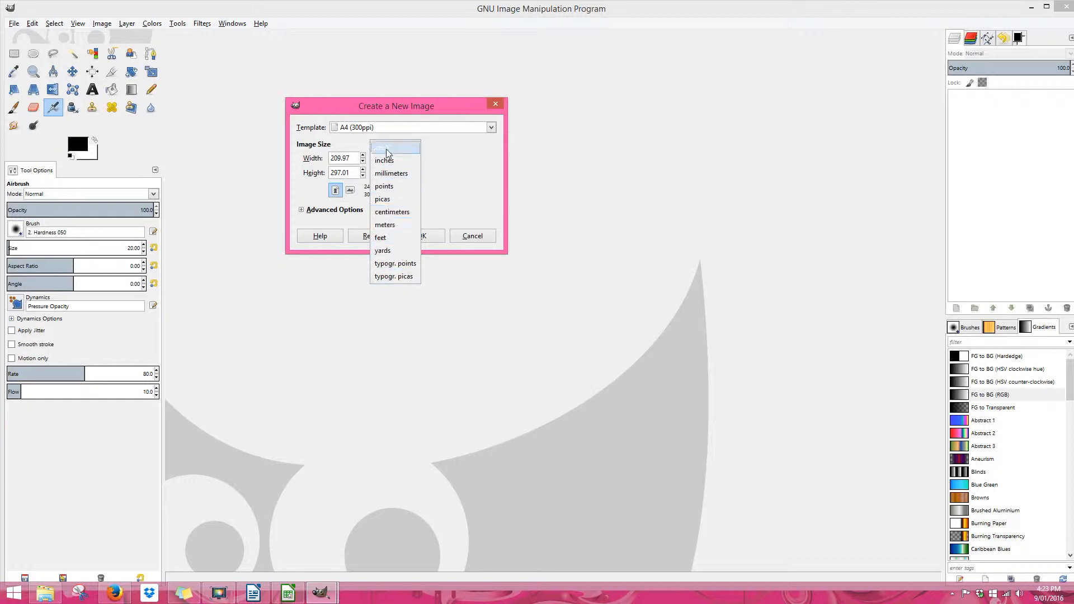
left_click(348, 159)
left_click_drag(348, 158, 328, 161)
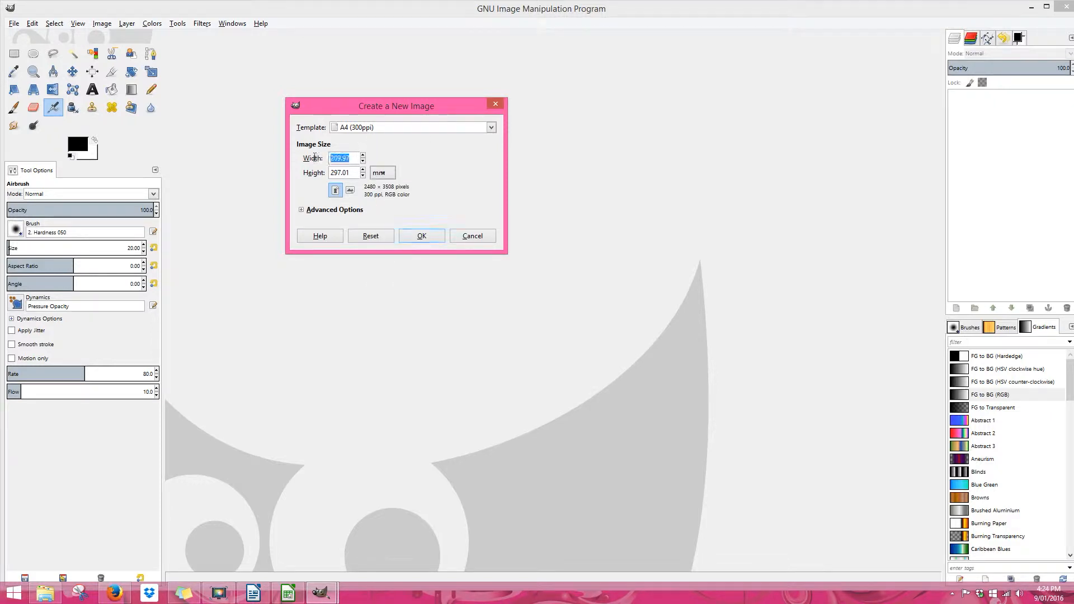
type("42")
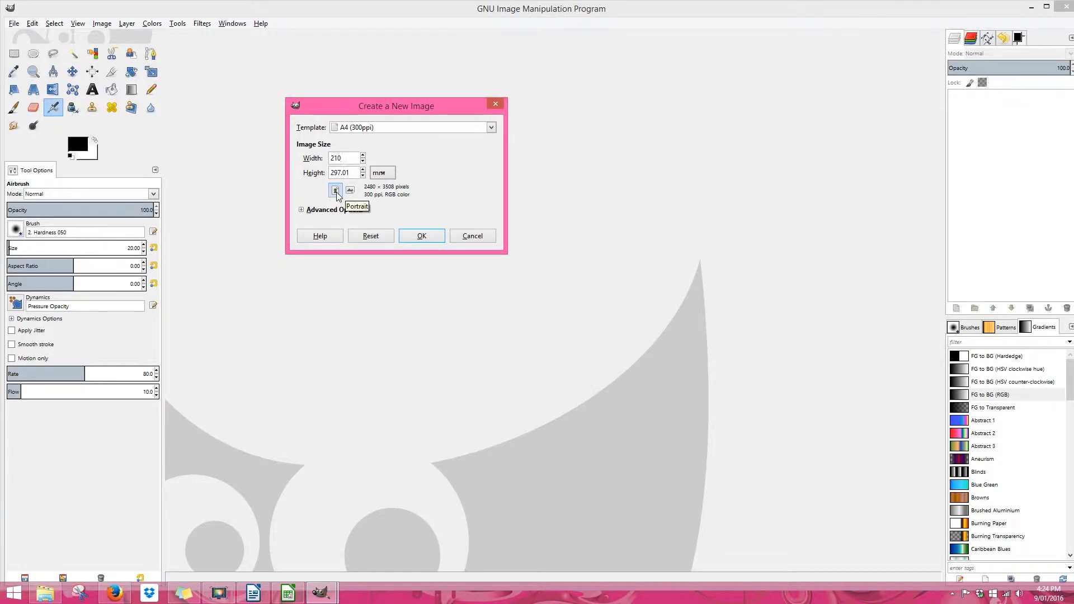
left_click(351, 192)
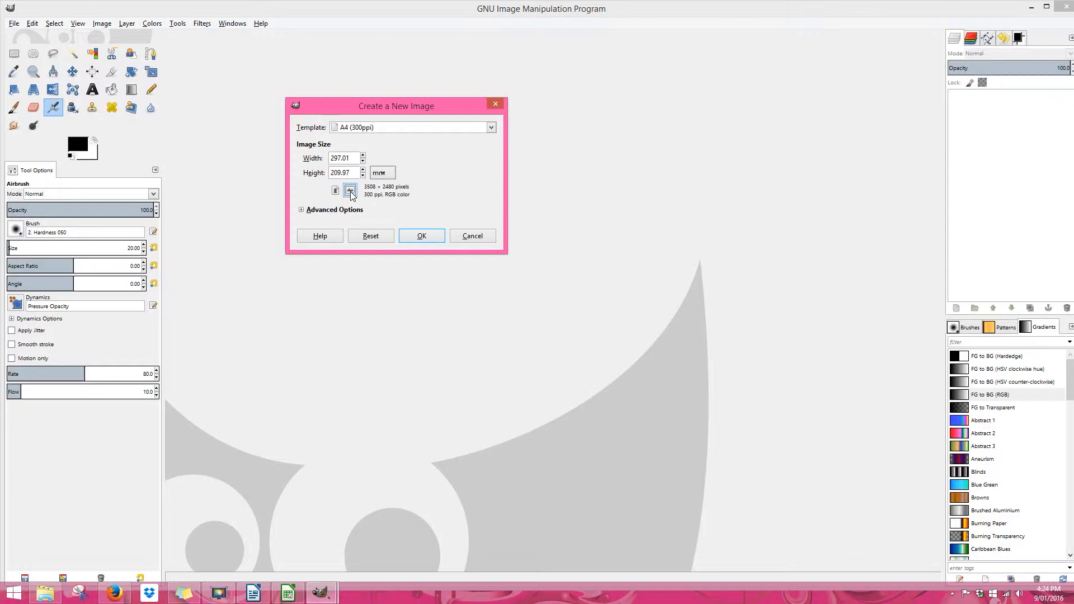
left_click(335, 191)
- Reapply the A4 (300ppi) template and create the new image
left_click(371, 130)
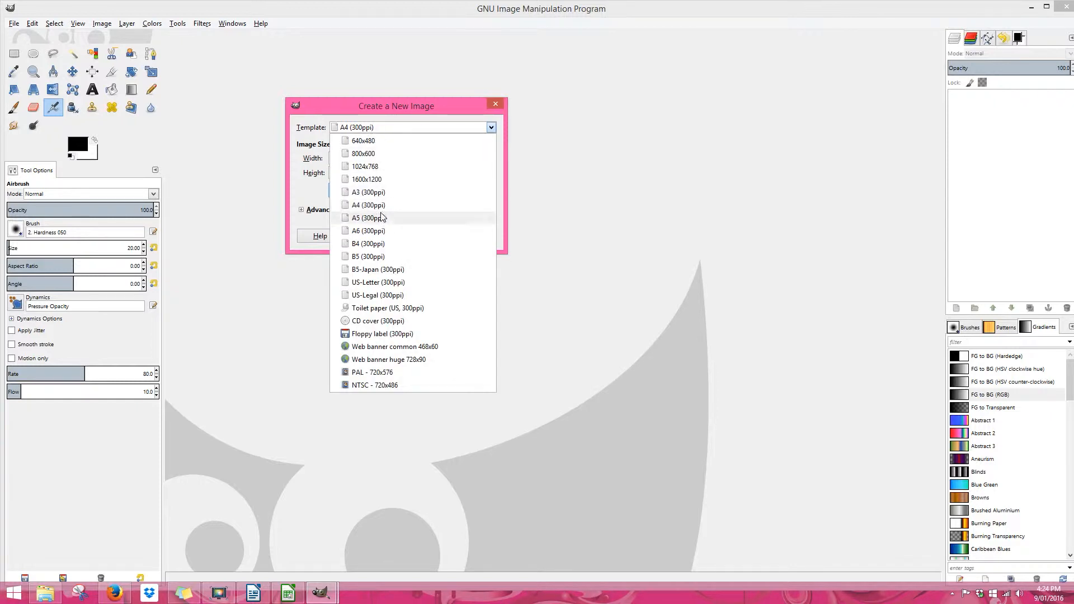
left_click(384, 209)
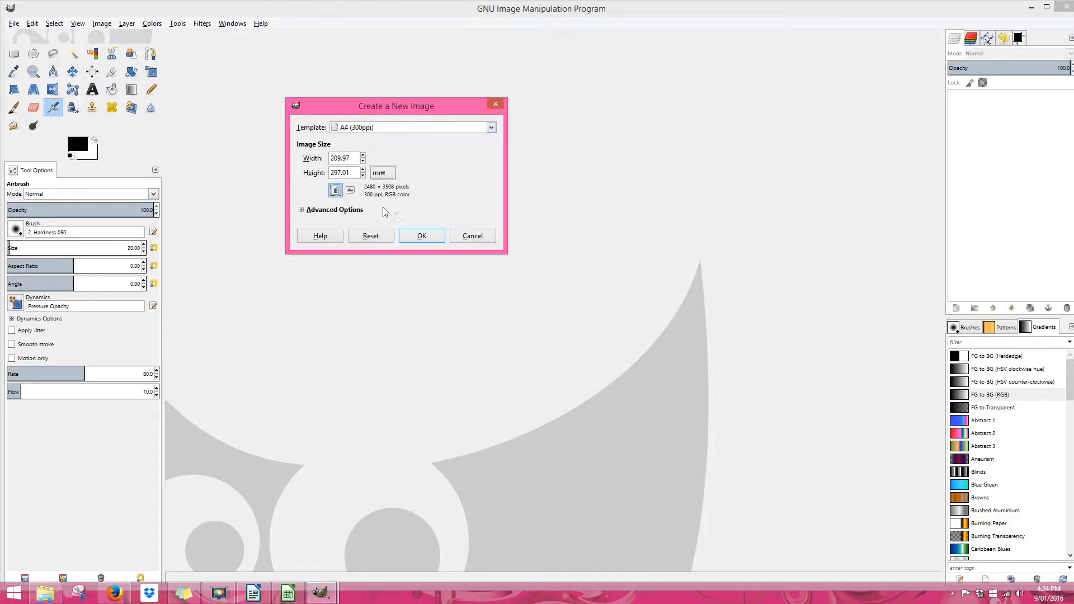
left_click(421, 236)
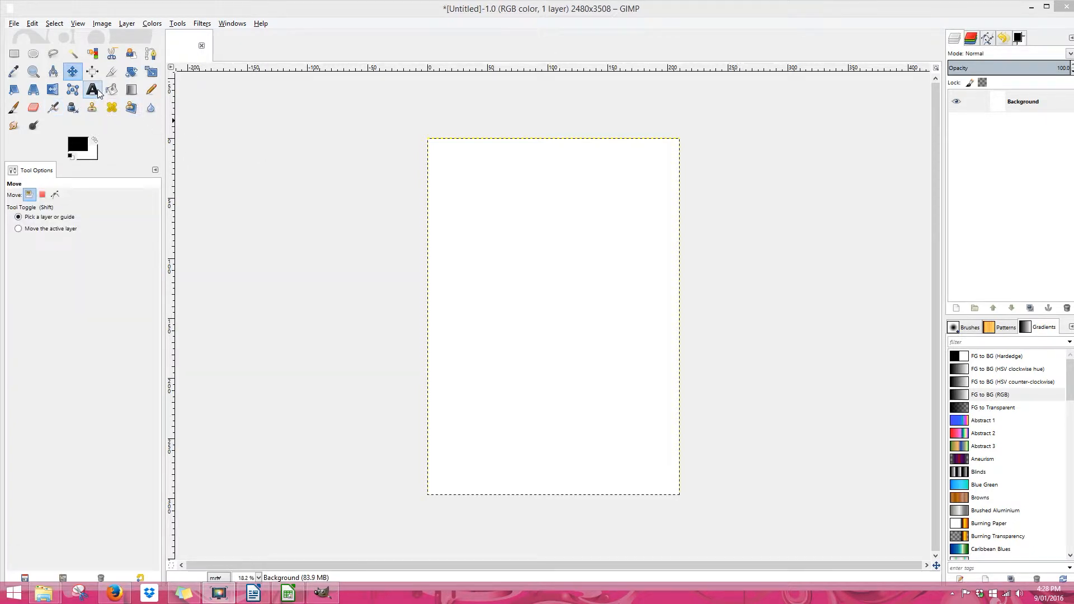
- Paint a looping black freehand squiggle down the middle of the page with the Paintbrush
left_click(13, 108)
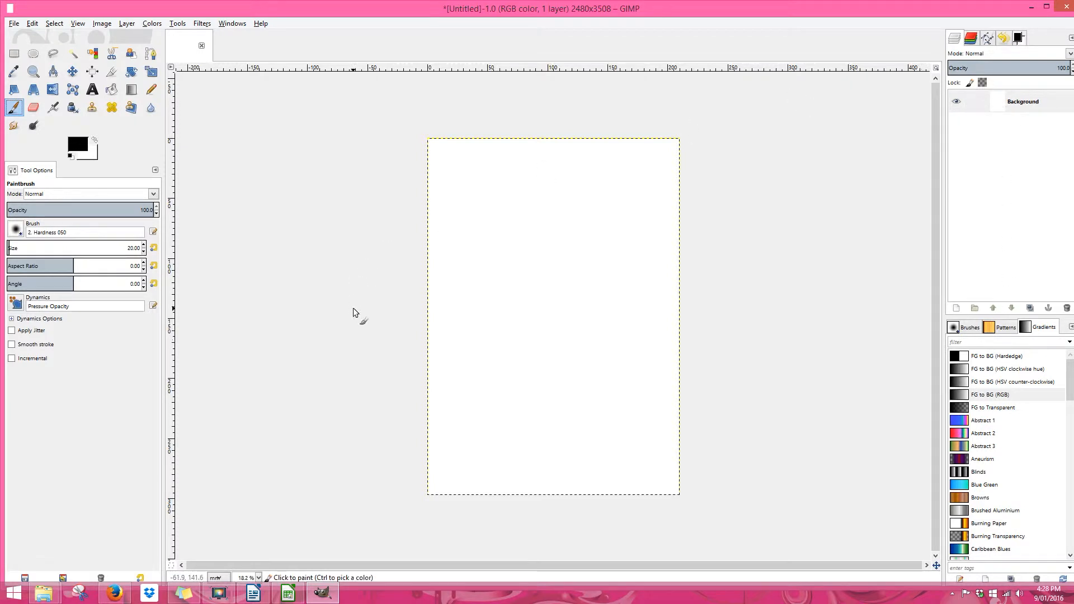
mouse_move(468, 209)
left_mouse_down()
mouse_move(595, 238)
mouse_move(554, 279)
mouse_move(468, 317)
mouse_move(622, 350)
mouse_move(538, 450)
mouse_move(516, 405)
mouse_move(588, 256)
mouse_move(552, 205)
mouse_move(555, 324)
mouse_move(595, 412)
left_mouse_up()
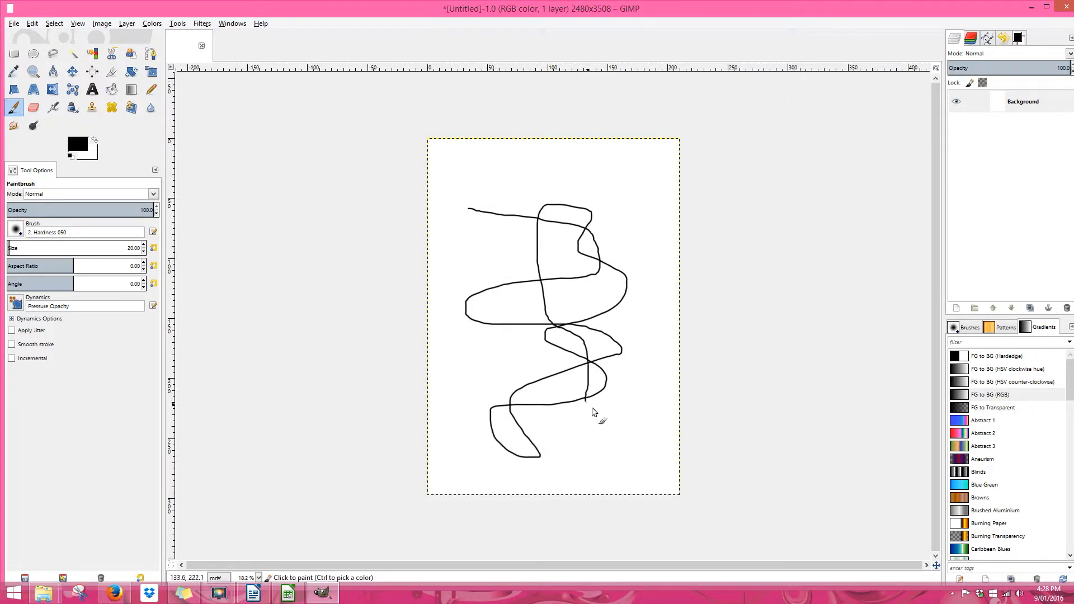
- Add the text "Hello" above the squiggle and draw an empty text box about 114 by 59 mm below it
left_click(93, 90)
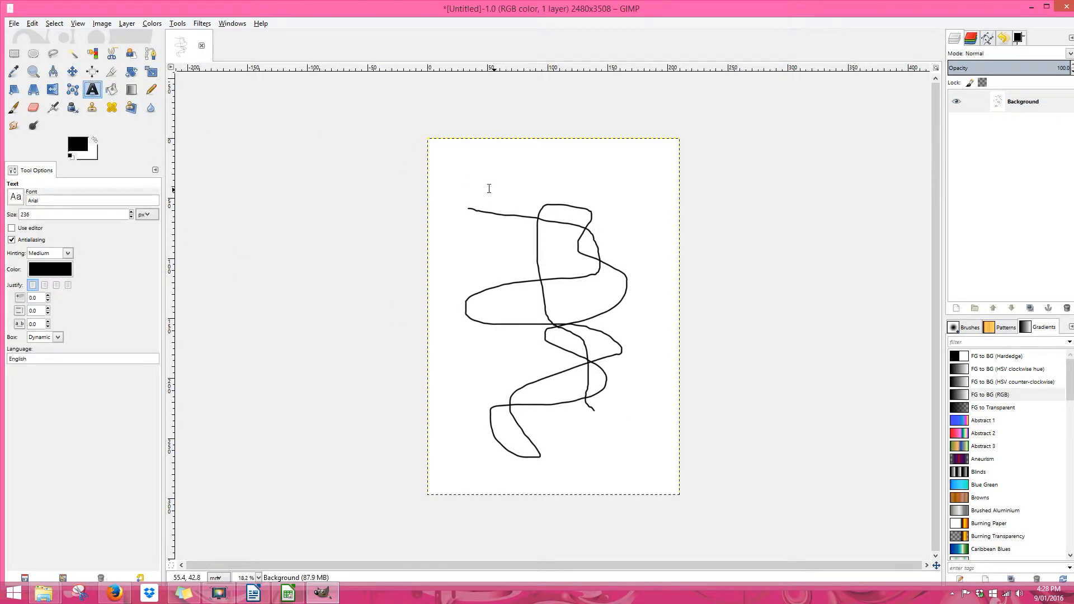
left_click(473, 183)
type("h")
key("BackSpace")
type("H")
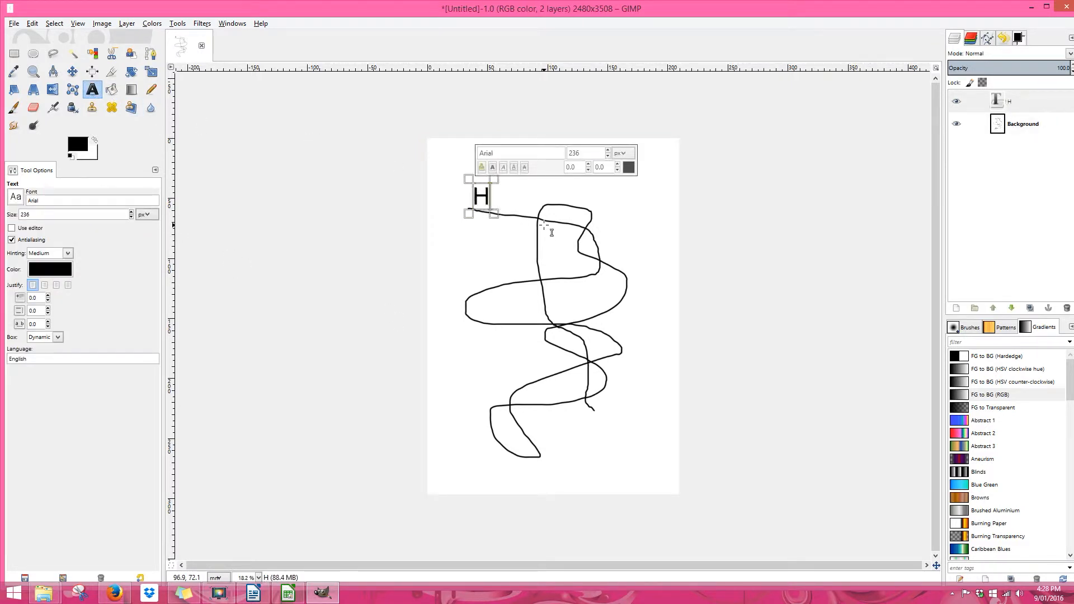
type("ello")
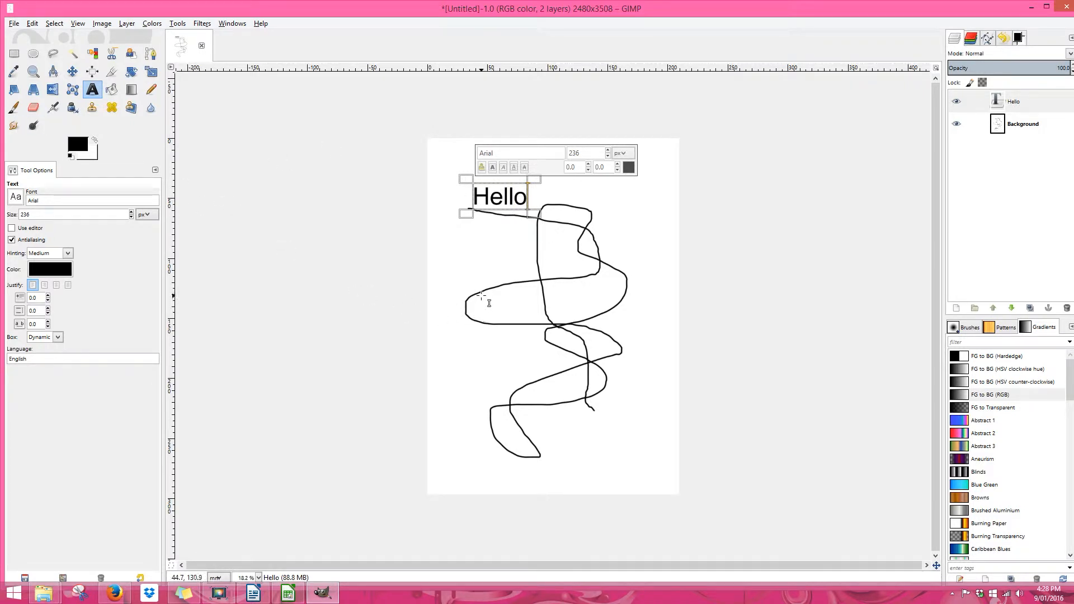
left_click_drag(480, 264, 616, 334)
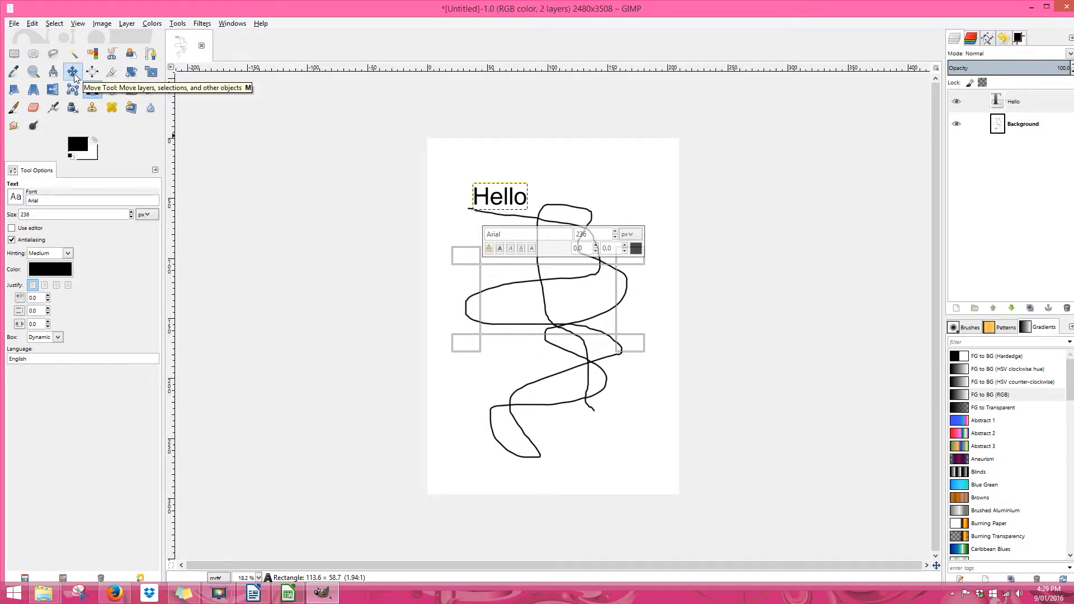
- Preview IMGP6980.JPG and open the photo IMGP6965.JPG from the GIMP images folder
left_click(14, 24)
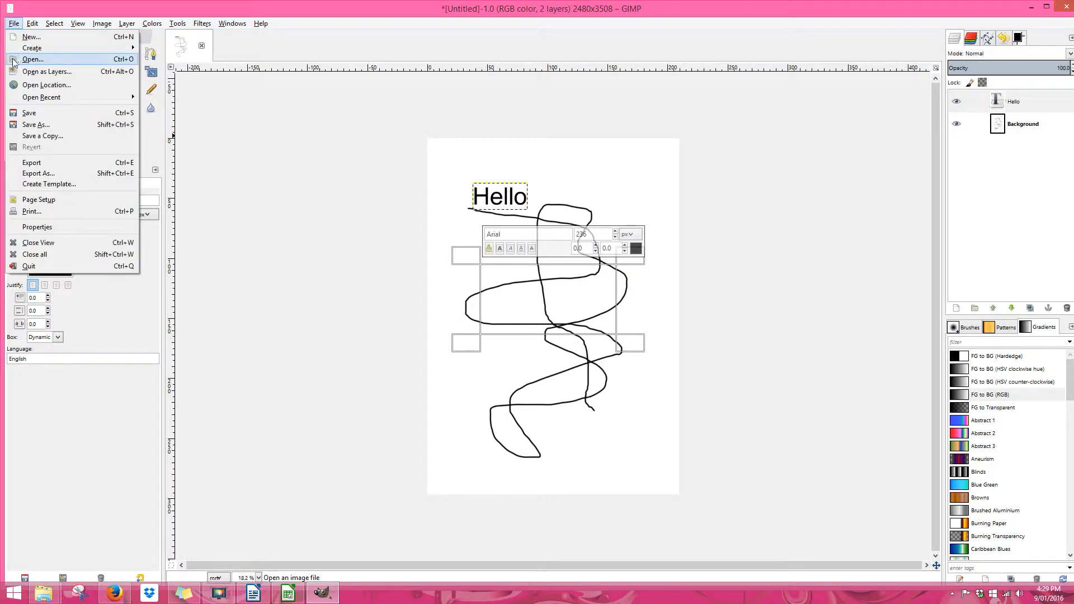
left_click(34, 59)
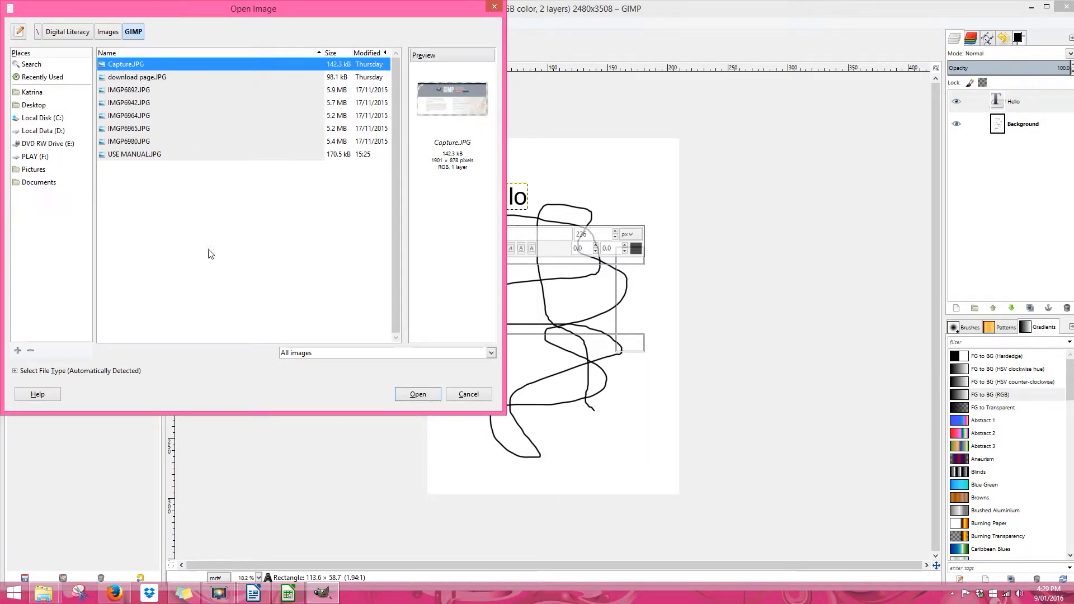
left_click(137, 141)
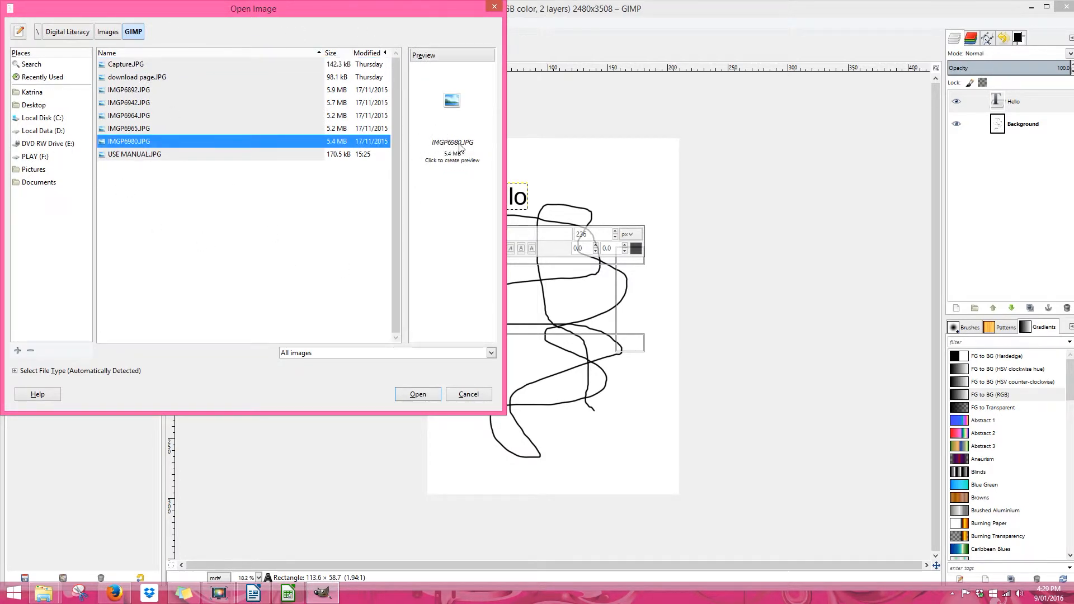
left_click(457, 161)
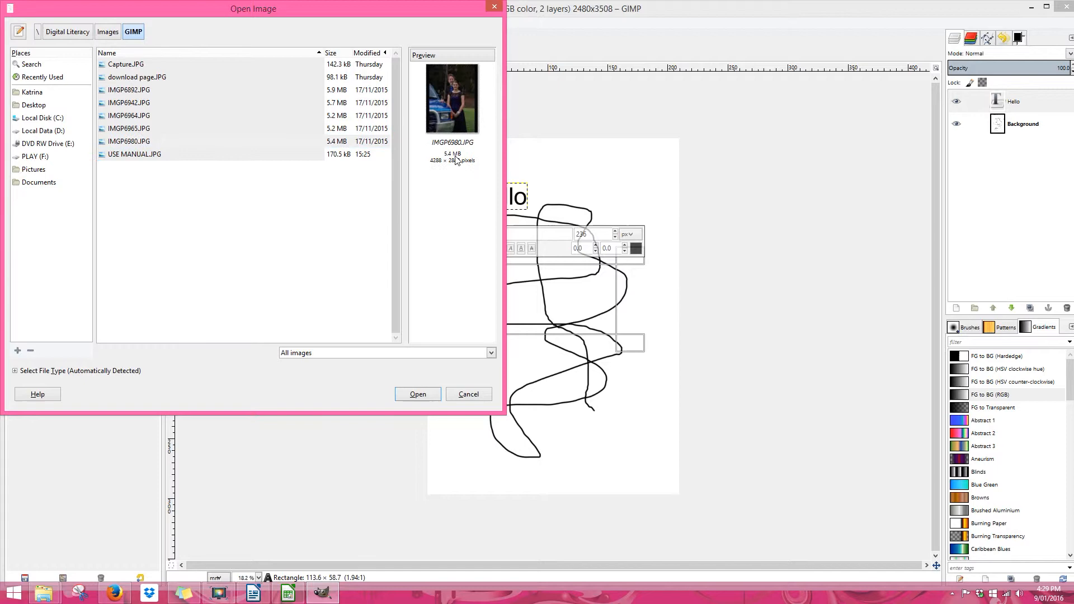
left_click(144, 133)
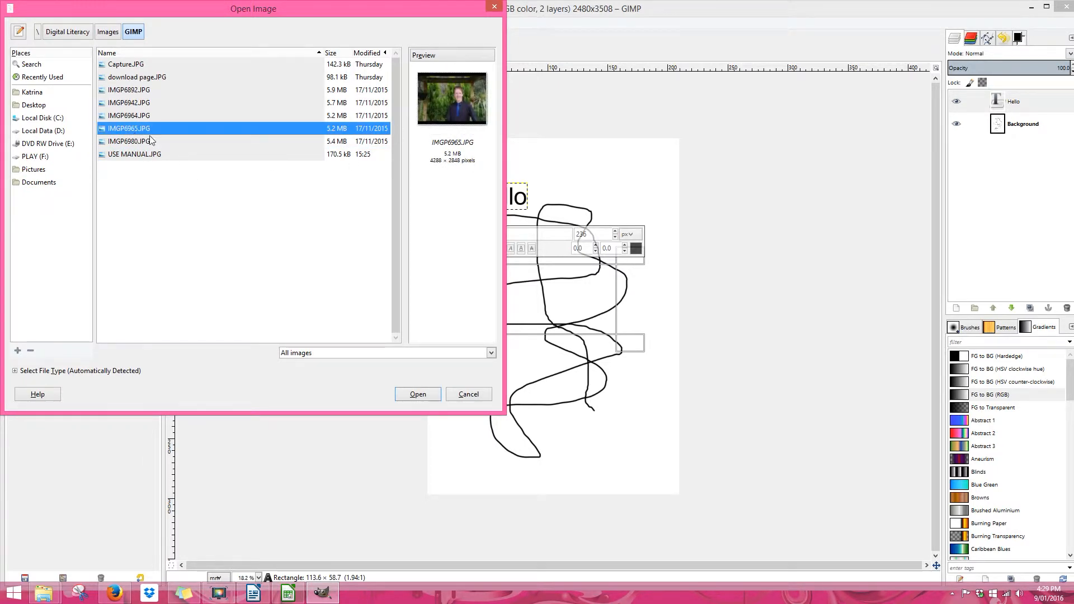
double_click(132, 133)
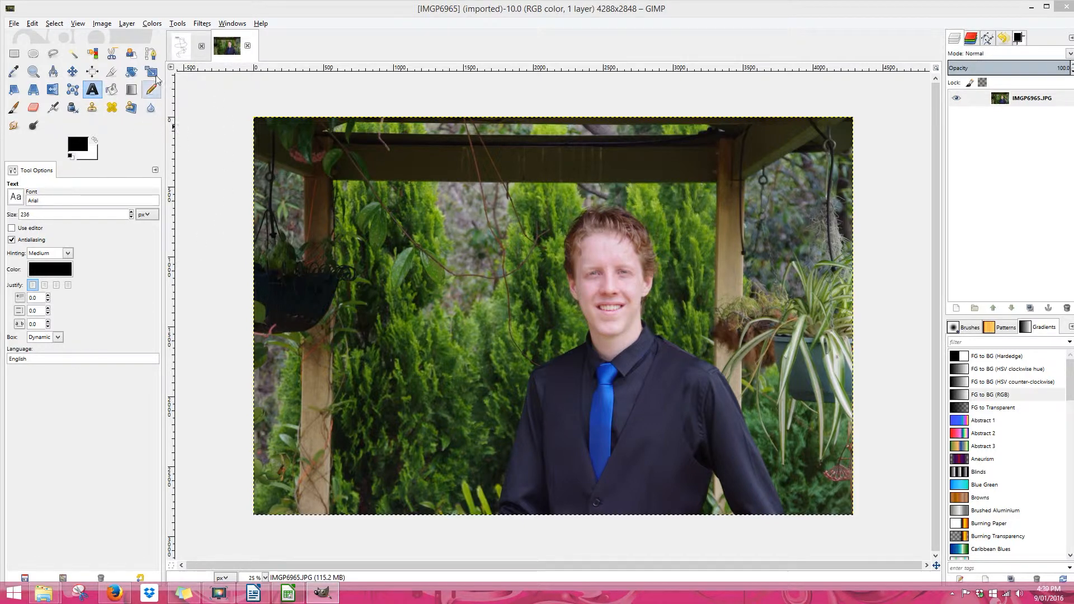
- Brighten the photo with Curves by raising the middle of the Value curve to about x 103, y 131
left_click(152, 23)
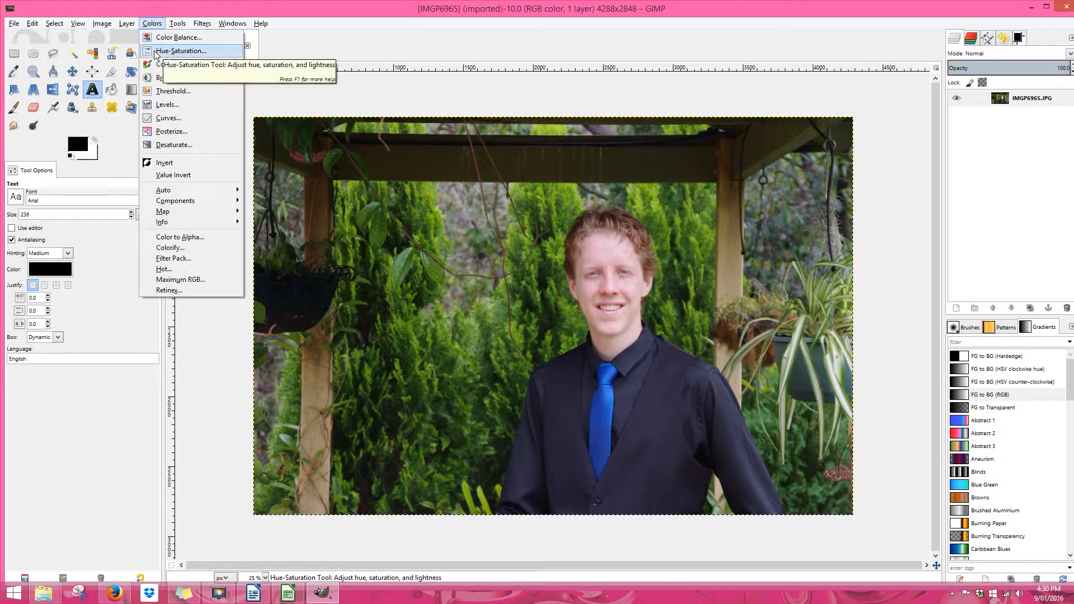
left_click(165, 118)
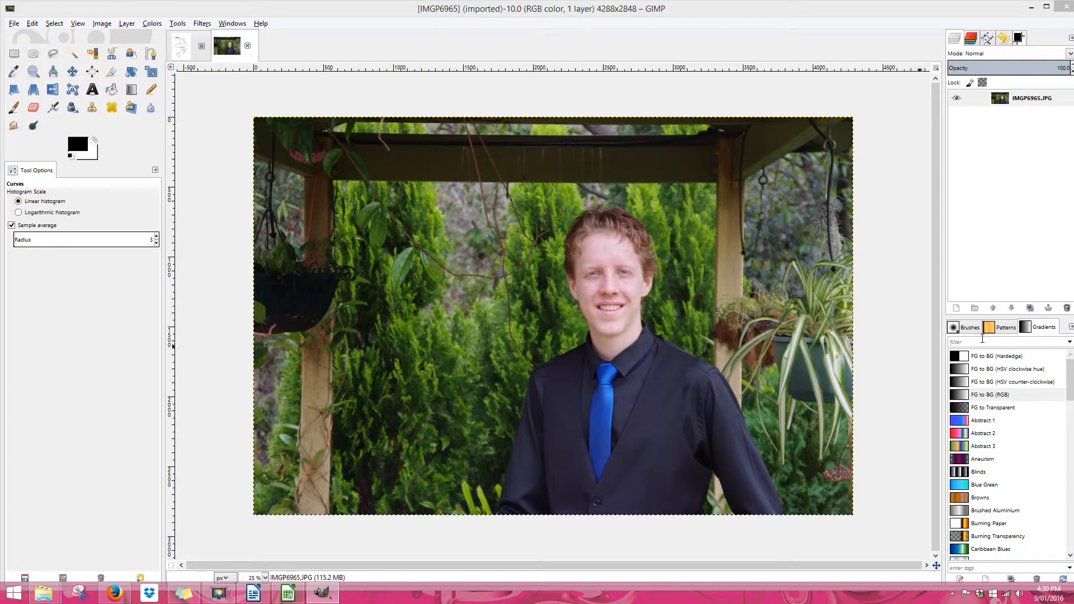
left_click_drag(518, 96, 211, 178)
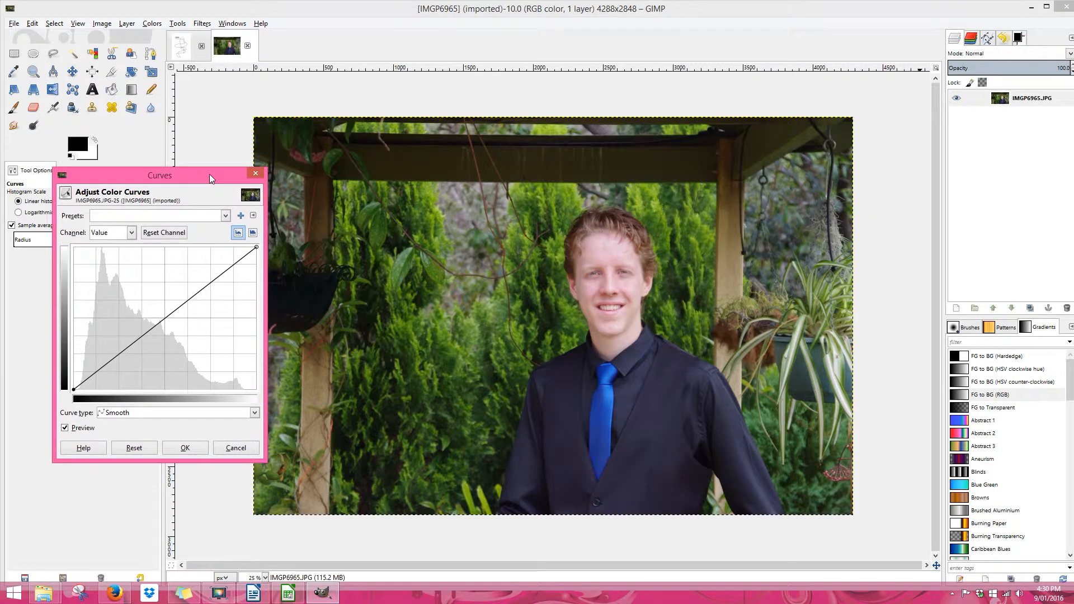
mouse_move(169, 308)
left_mouse_down()
mouse_move(163, 290)
mouse_move(189, 329)
mouse_move(183, 307)
mouse_move(160, 312)
left_mouse_up()
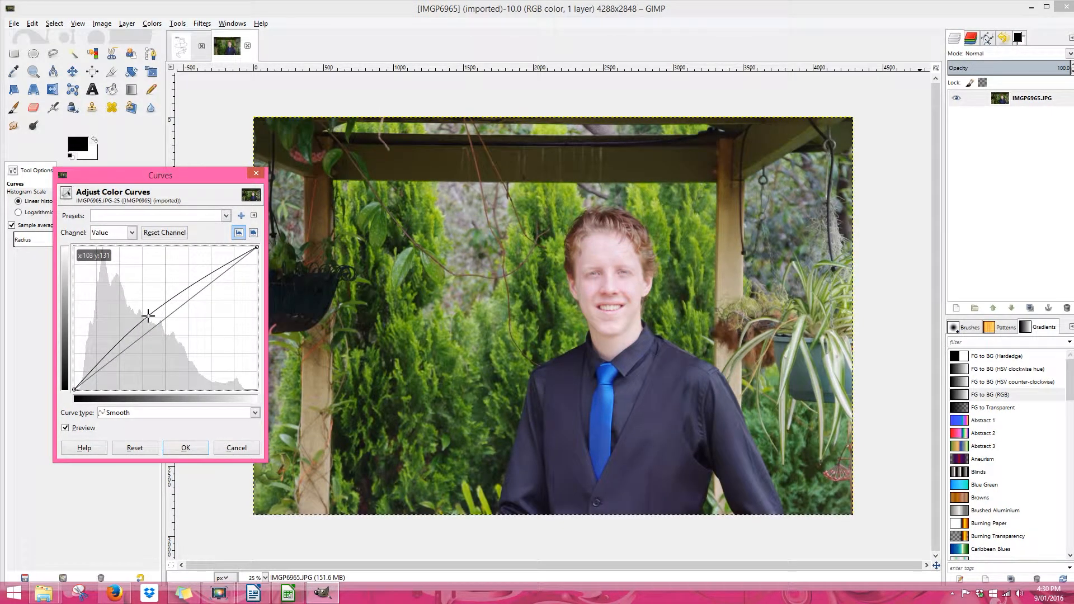
left_click_drag(149, 317, 148, 316)
left_click(185, 448)
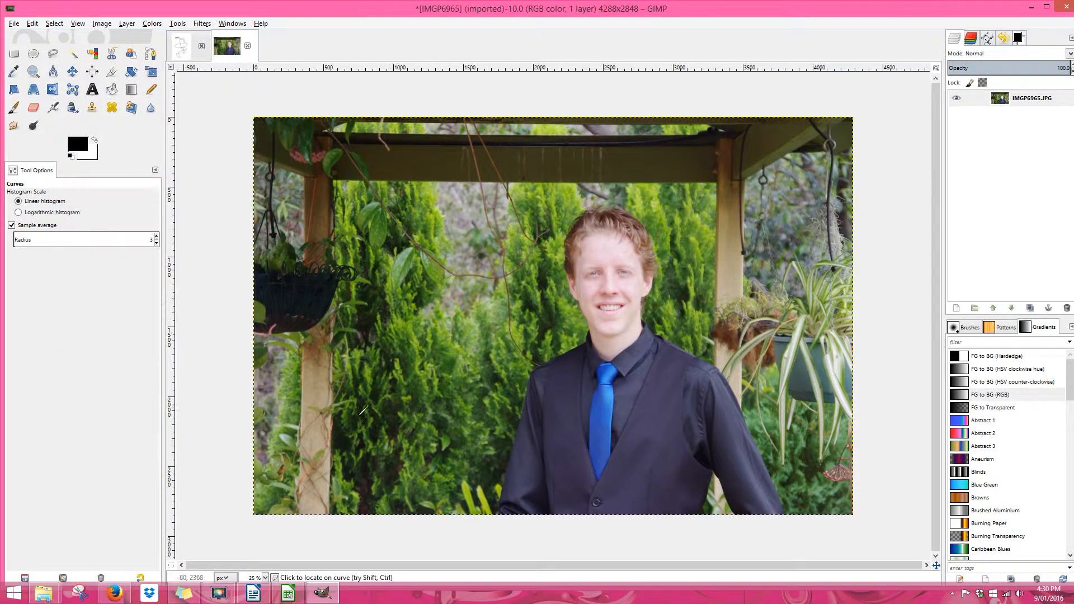
- Raise the photo's contrast to 21 with Brightness-Contrast, comparing it with the preview off and on before applying
left_click(152, 24)
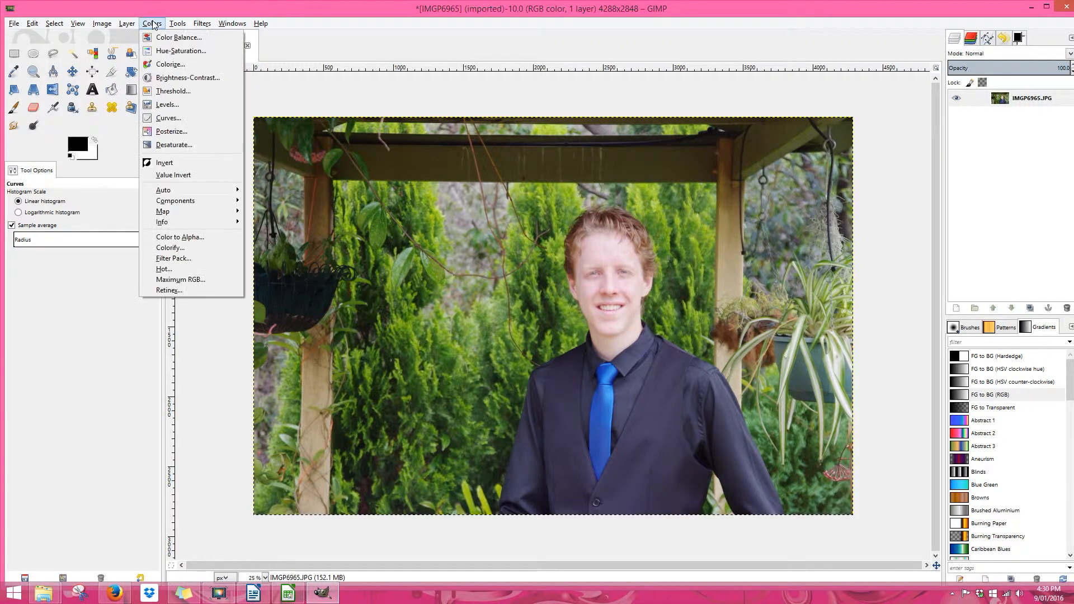
left_click(164, 78)
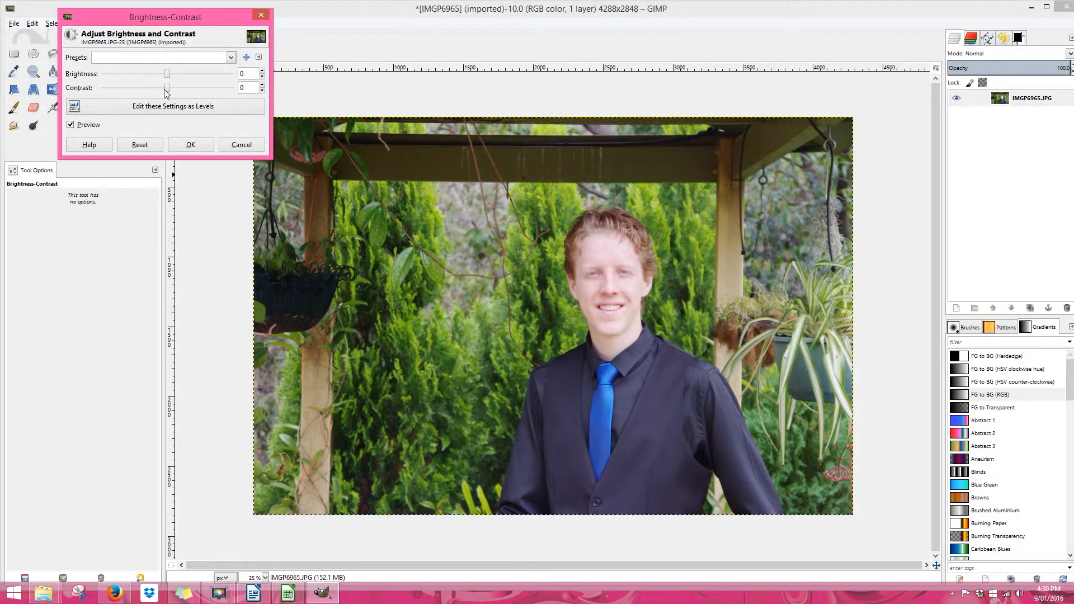
mouse_move(170, 89)
left_mouse_down()
mouse_move(191, 90)
mouse_move(130, 96)
mouse_move(177, 98)
left_mouse_up()
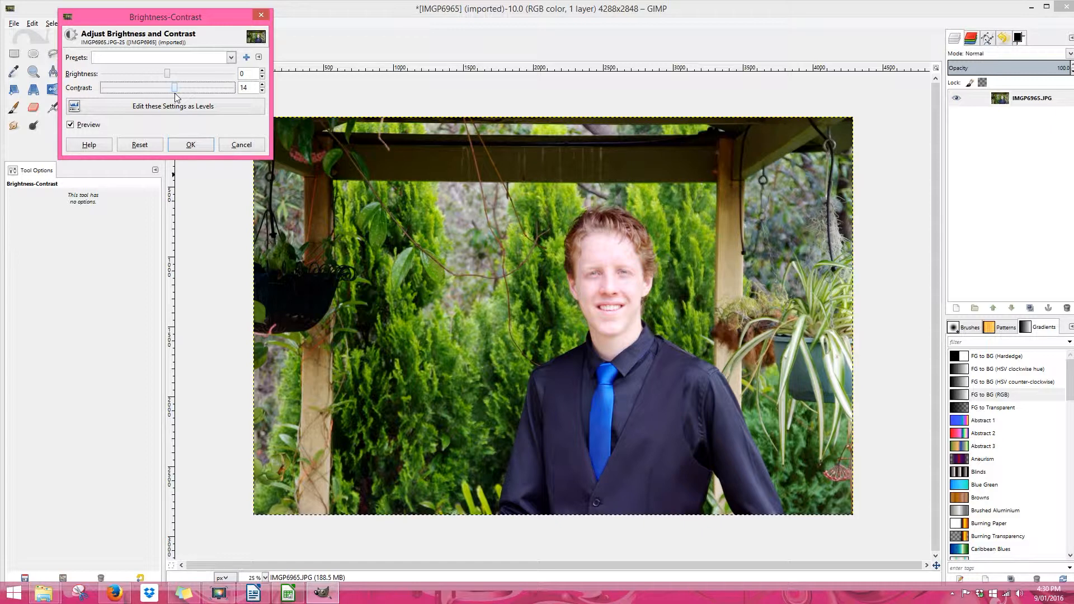
left_click_drag(176, 94, 179, 93)
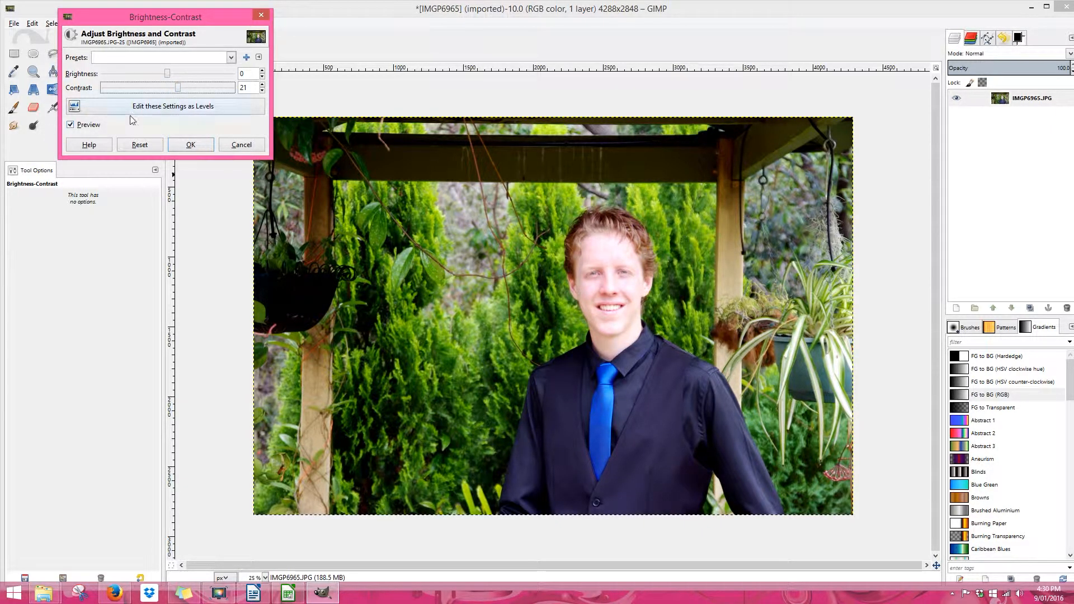
left_click(72, 125)
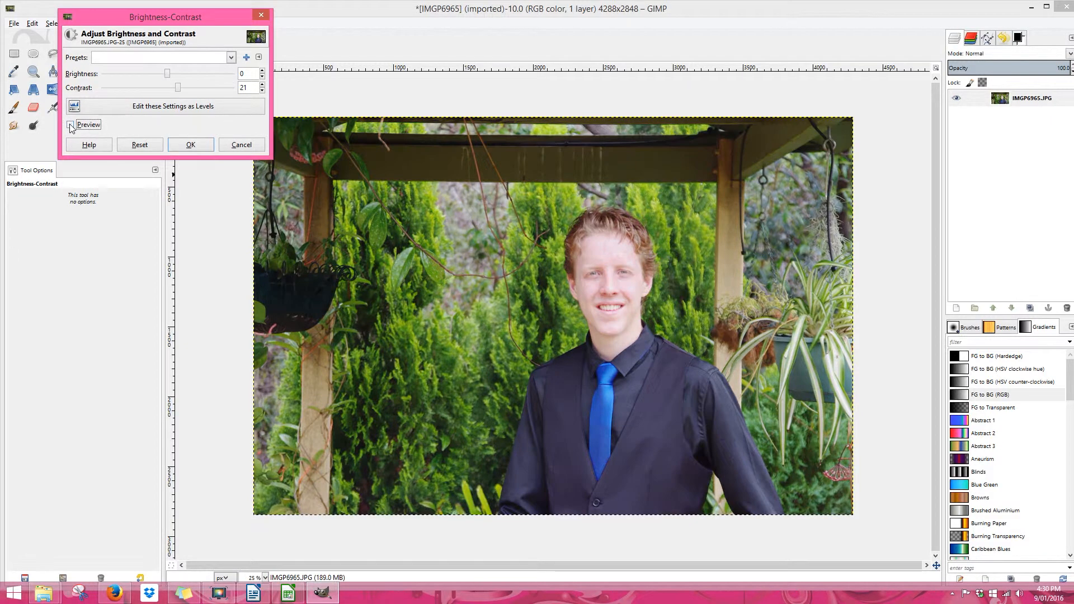
left_click(71, 125)
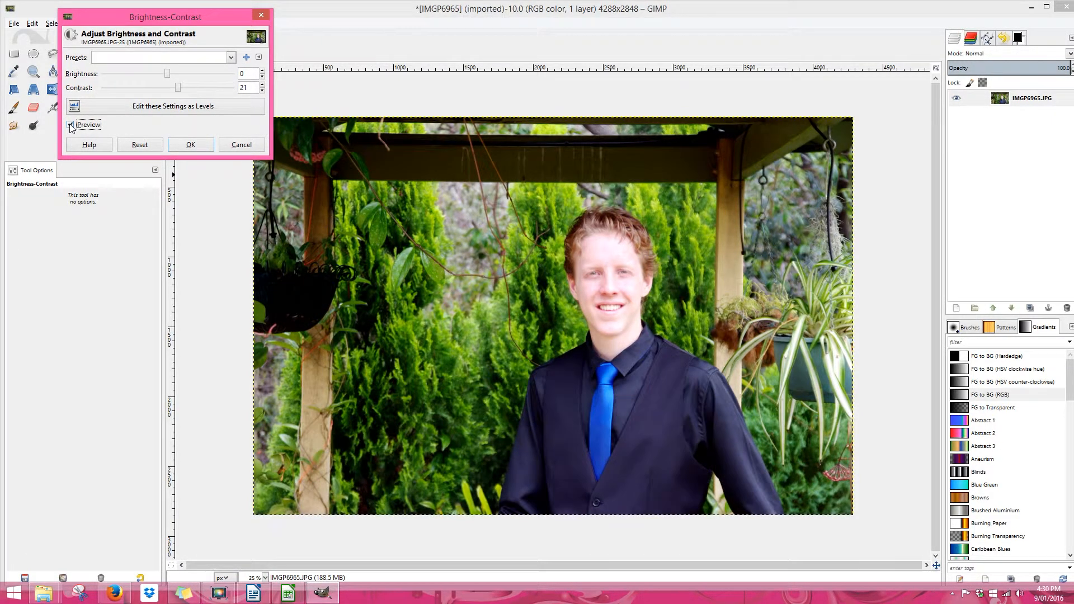
left_click(188, 145)
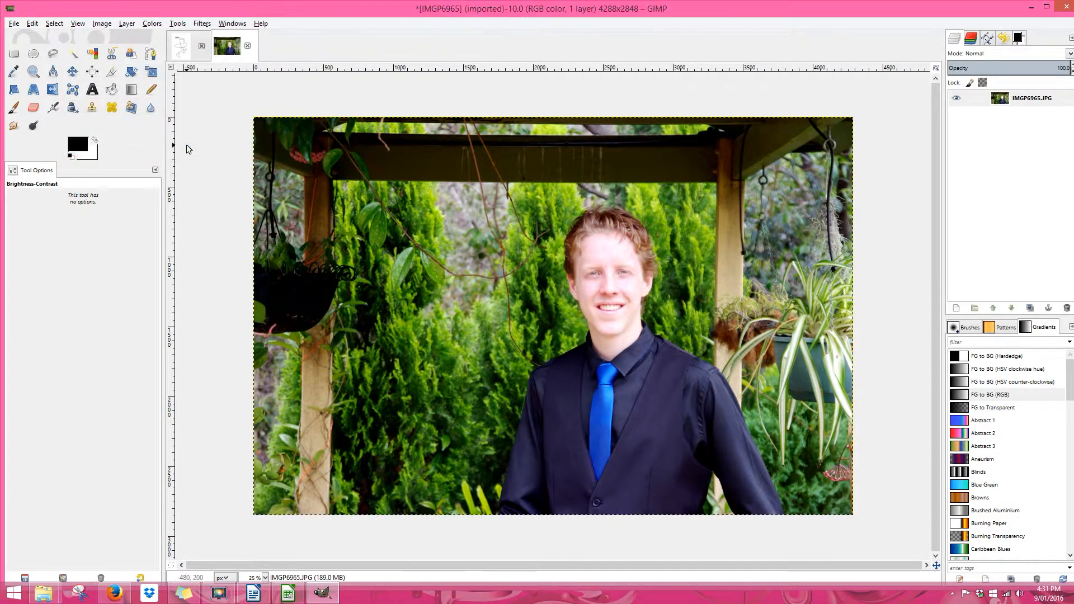
- Apply a Hue-Saturation adjustment to the photo with saturation 13, lightness 0 and hue 2
left_click(151, 25)
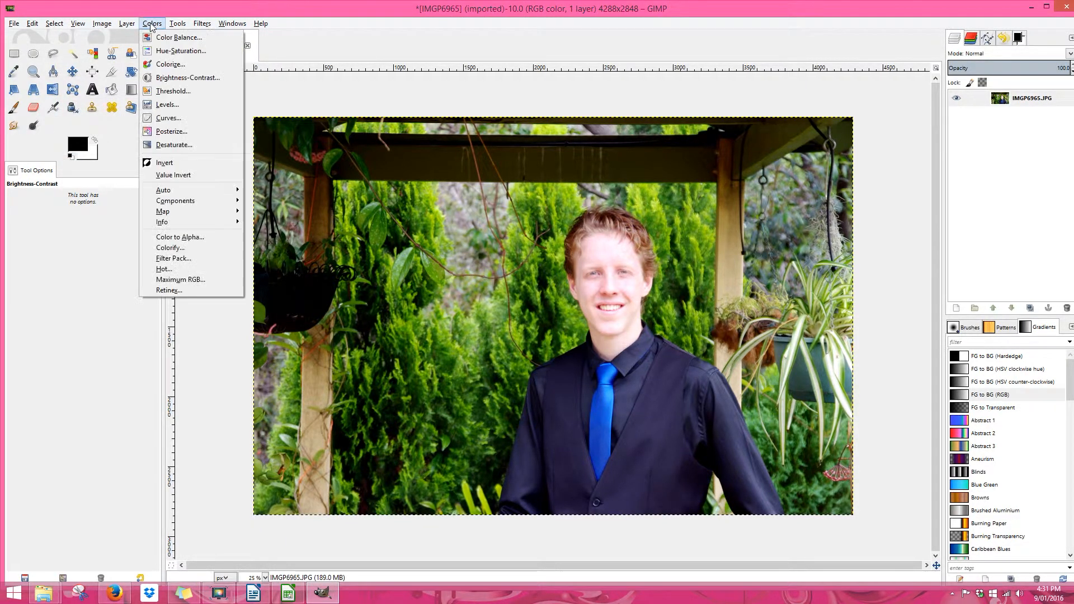
left_click(161, 51)
mouse_move(166, 235)
left_mouse_down()
mouse_move(223, 231)
mouse_move(169, 238)
mouse_move(230, 241)
mouse_move(168, 242)
mouse_move(177, 241)
left_mouse_up()
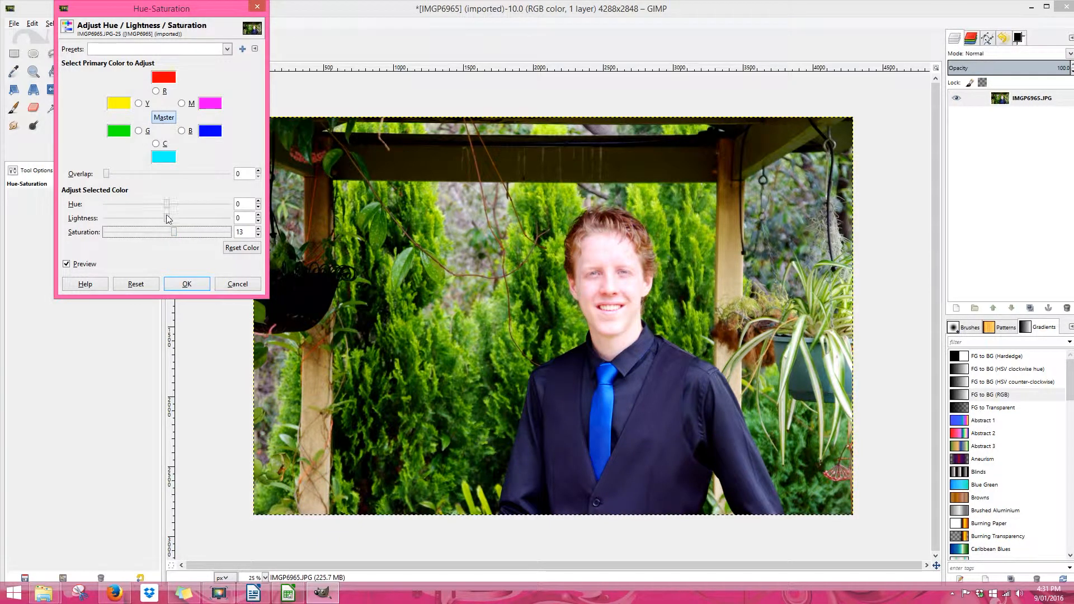
mouse_move(168, 220)
left_mouse_down()
mouse_move(208, 219)
mouse_move(129, 230)
mouse_move(165, 228)
left_mouse_up()
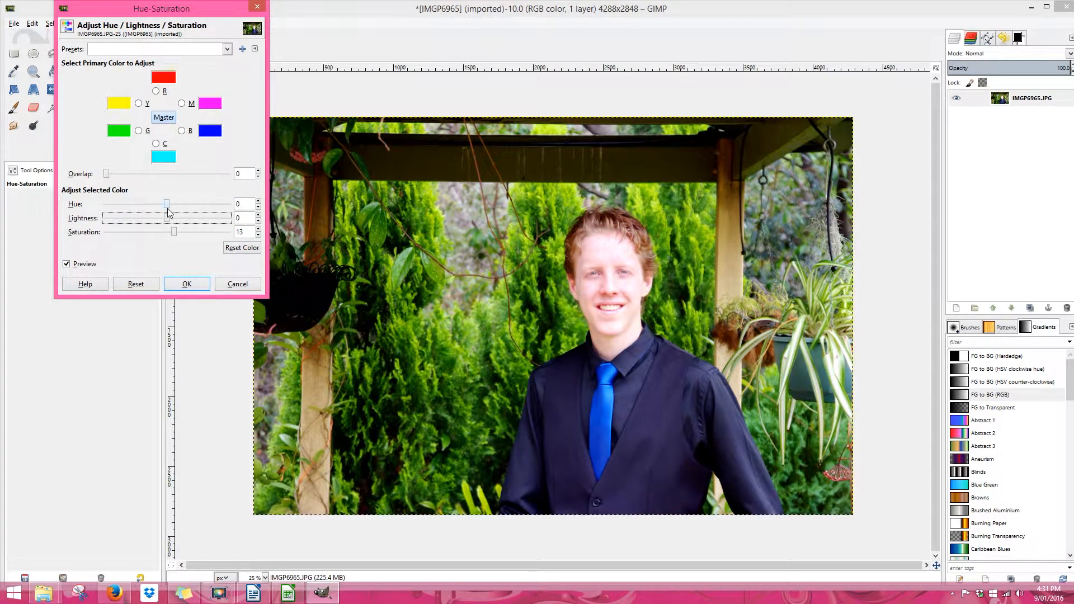
mouse_move(168, 205)
left_mouse_down()
mouse_move(103, 216)
mouse_move(235, 217)
mouse_move(169, 218)
left_mouse_up()
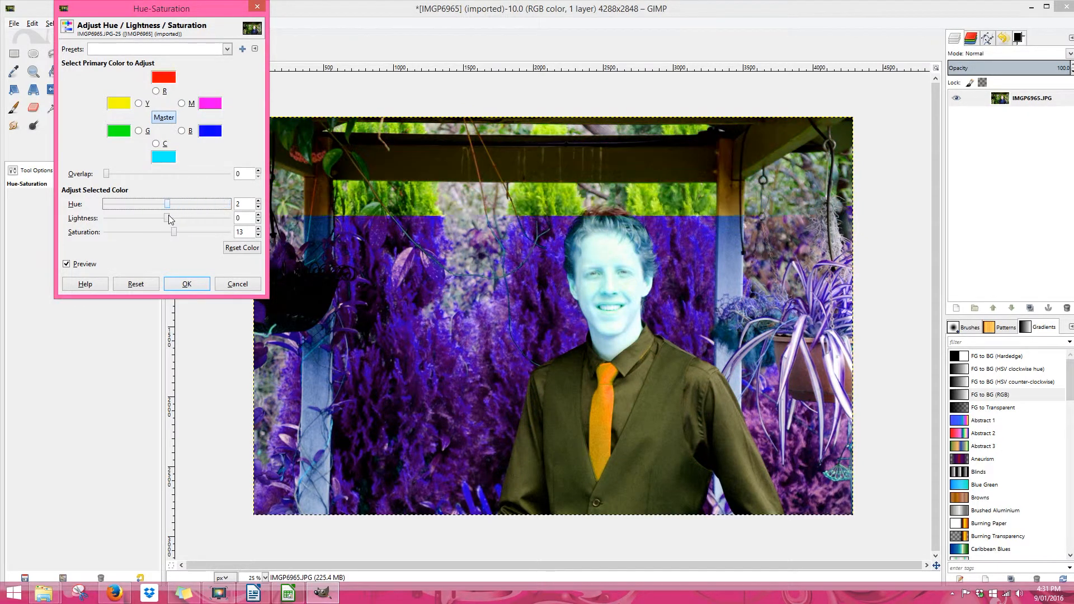
left_click(187, 284)
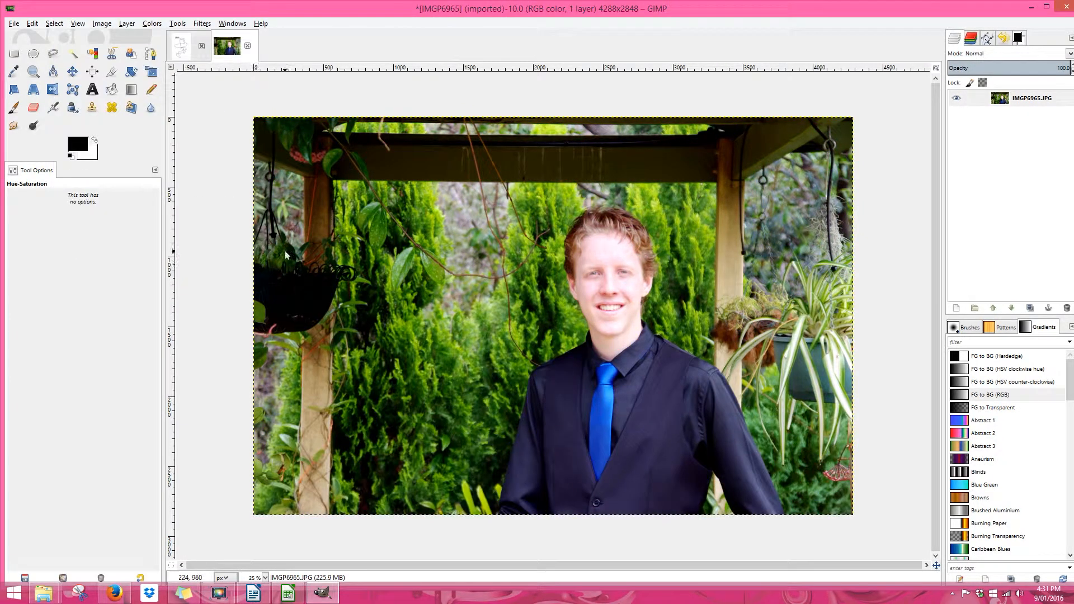
- Try a midtones Color Balance of -24 for magenta–green and -7 for yellow–blue, and discard the adjustment
left_click(153, 24)
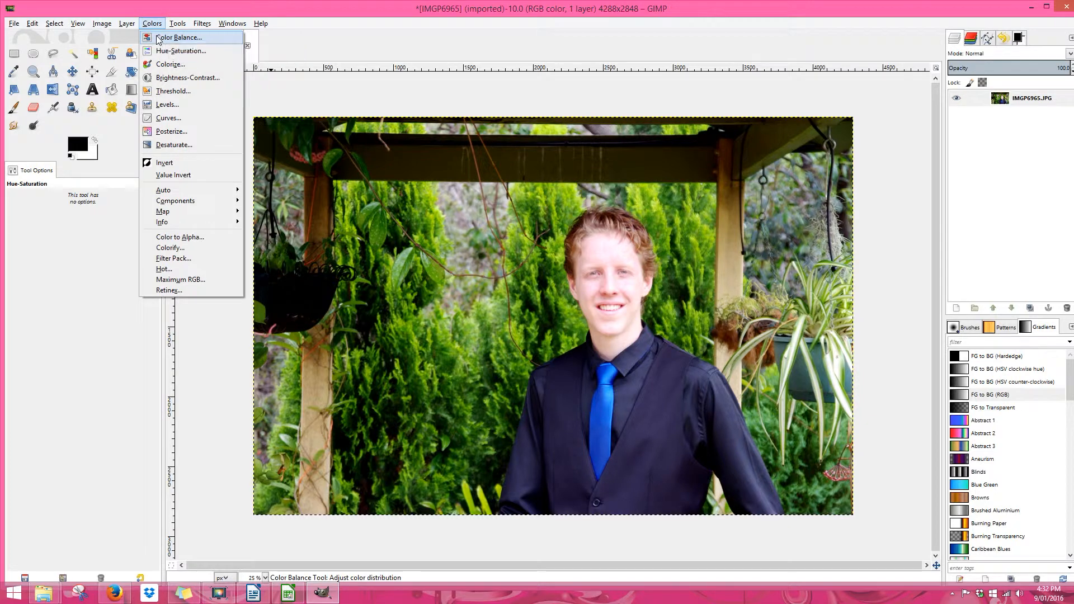
left_click(159, 38)
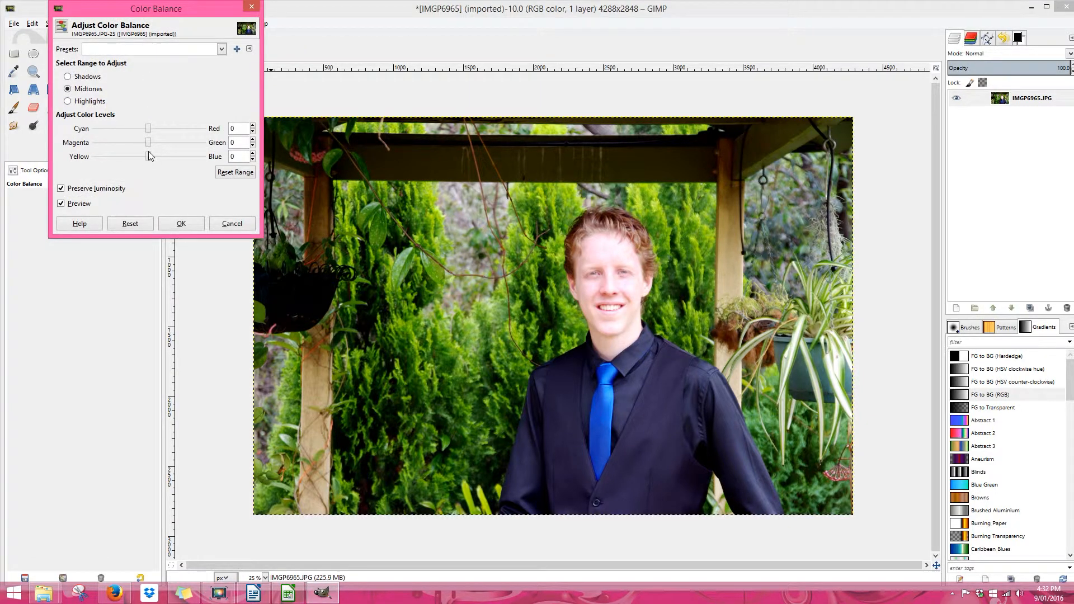
left_click_drag(147, 144, 137, 147)
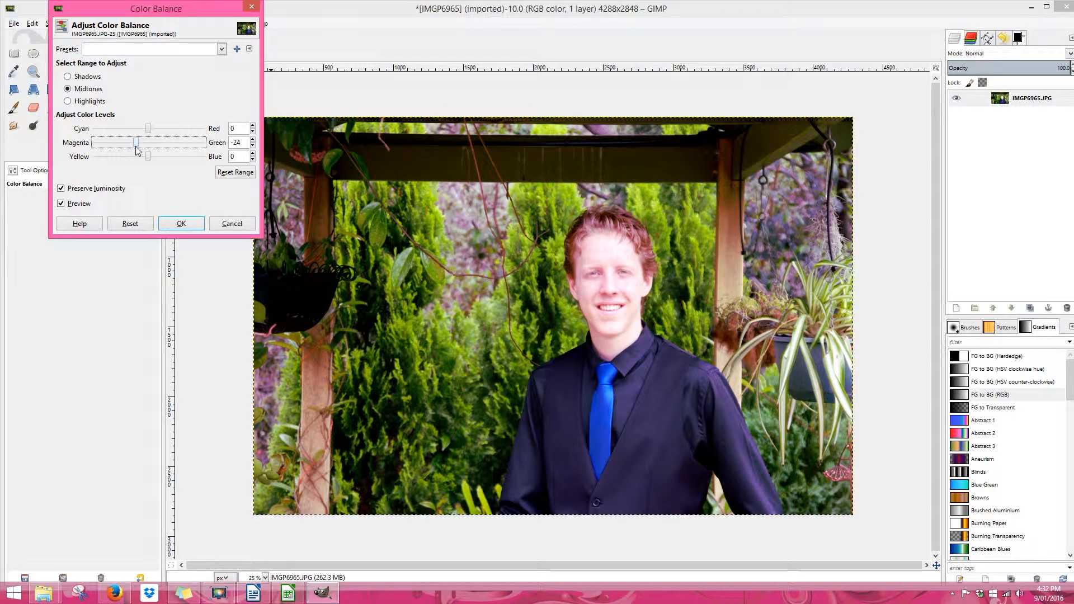
mouse_move(148, 157)
left_mouse_down()
mouse_move(138, 159)
mouse_move(164, 161)
mouse_move(148, 153)
left_mouse_up()
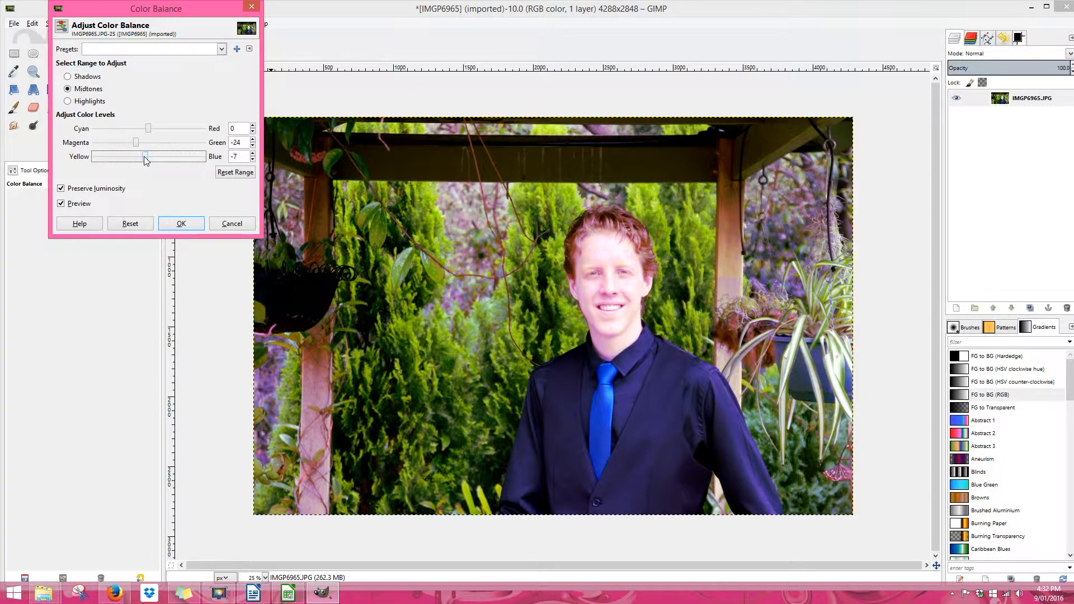
left_click(232, 223)
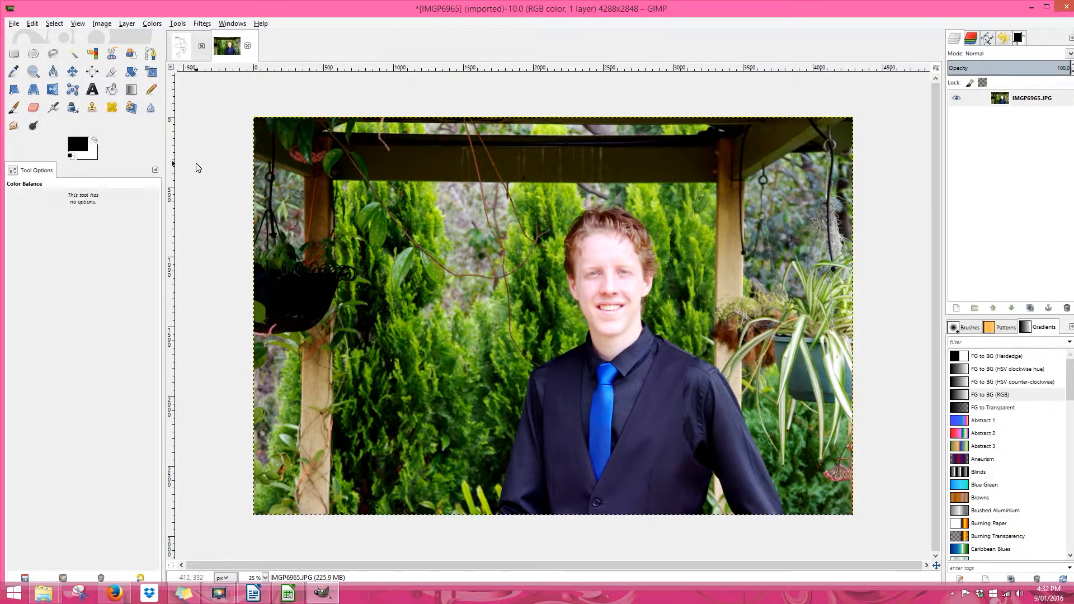
- Crop the photo closely around the man to 1560 by 2188 px, starting at position 1832, 572
left_click(111, 72)
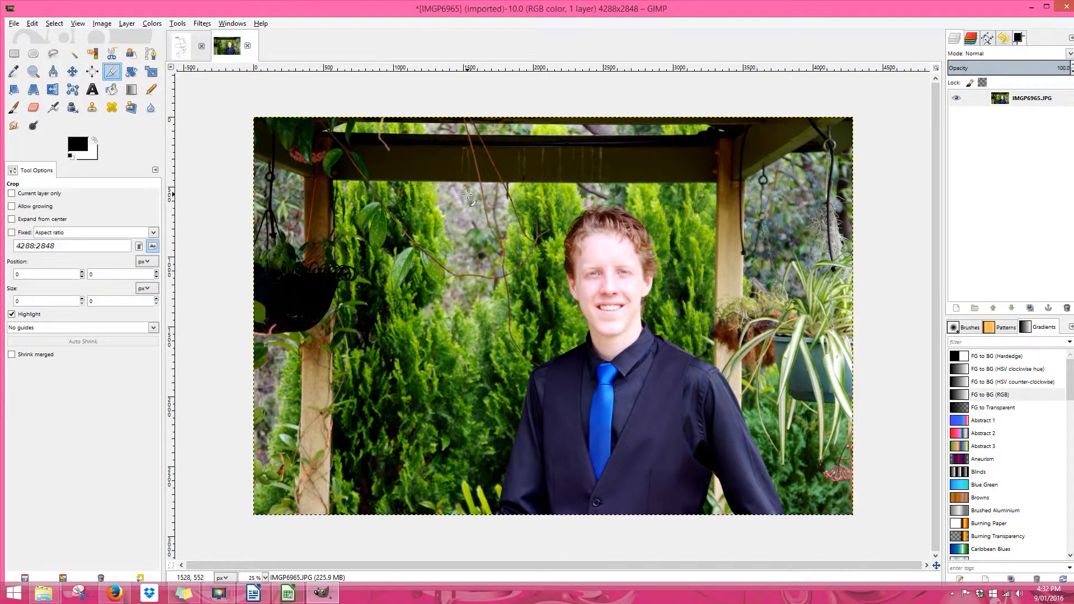
left_click_drag(472, 181, 794, 505)
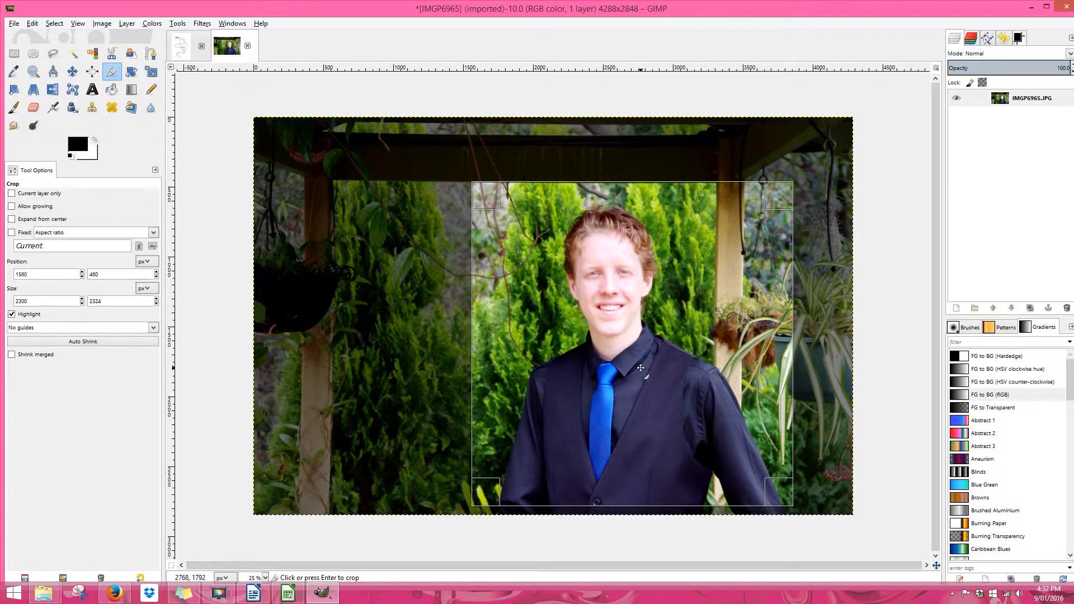
left_click_drag(641, 368, 683, 385)
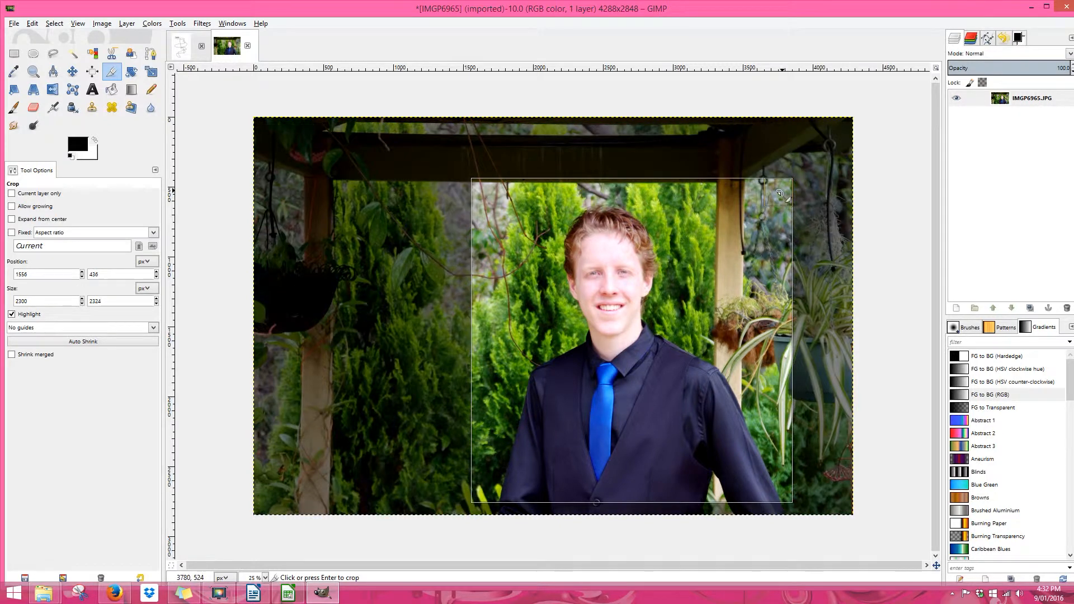
left_click_drag(780, 193, 716, 211)
left_click_drag(488, 223, 511, 197)
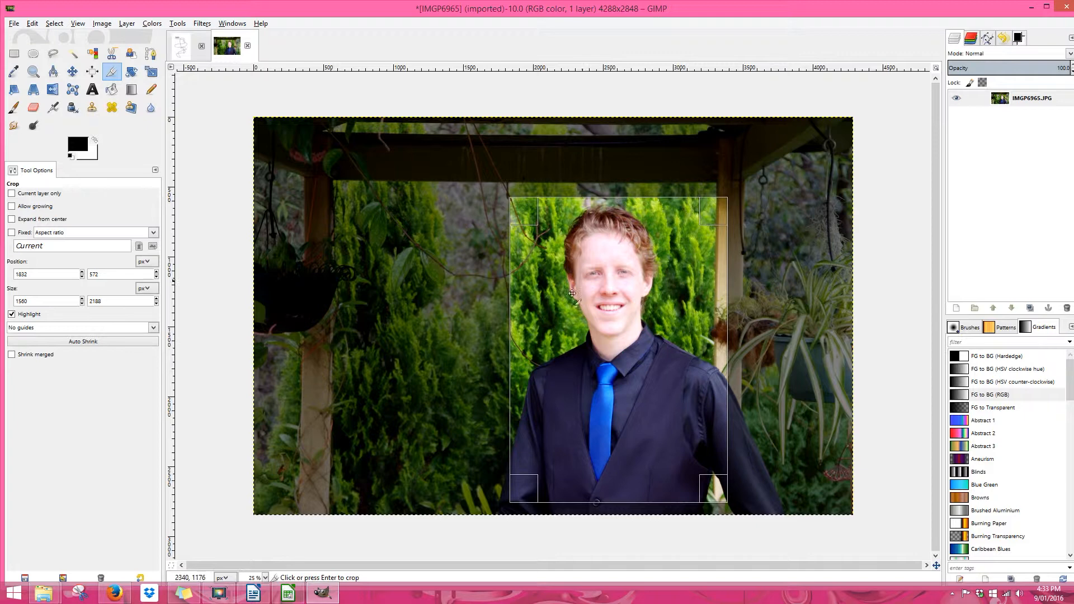
left_click(671, 304)
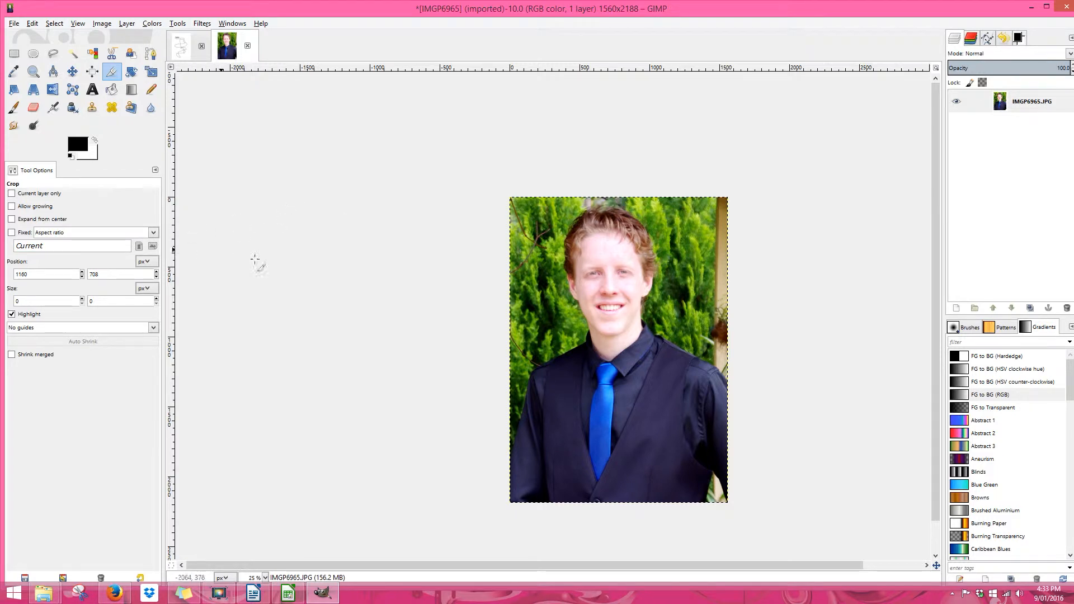
- Open the photo's undo history and step back through Brightness-Contrast and Curves to the base image
left_click(35, 24)
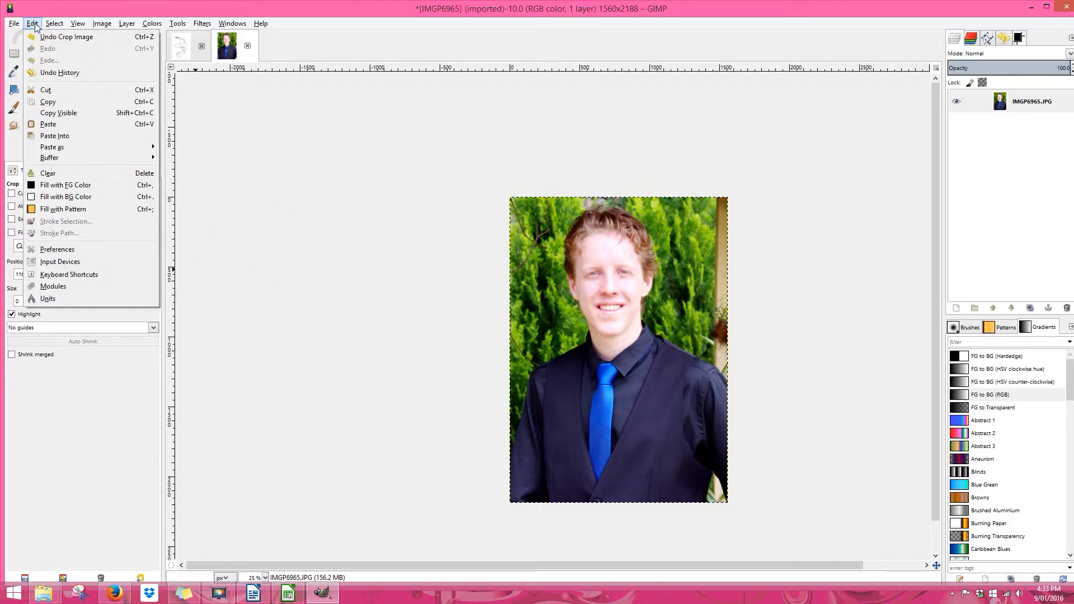
mouse_move(16, 26)
left_click(1004, 42)
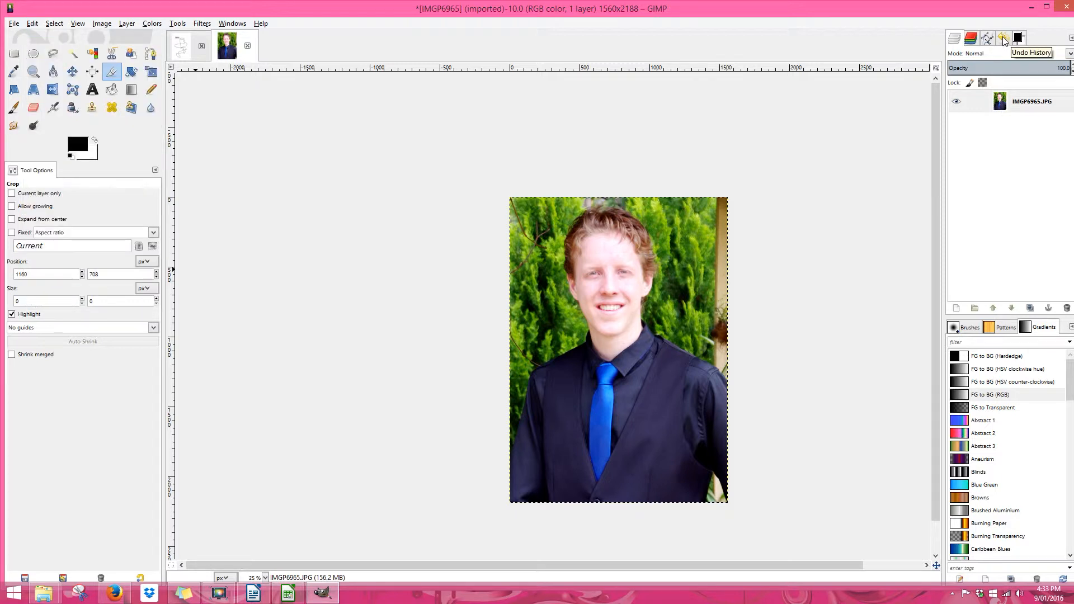
left_click(1005, 38)
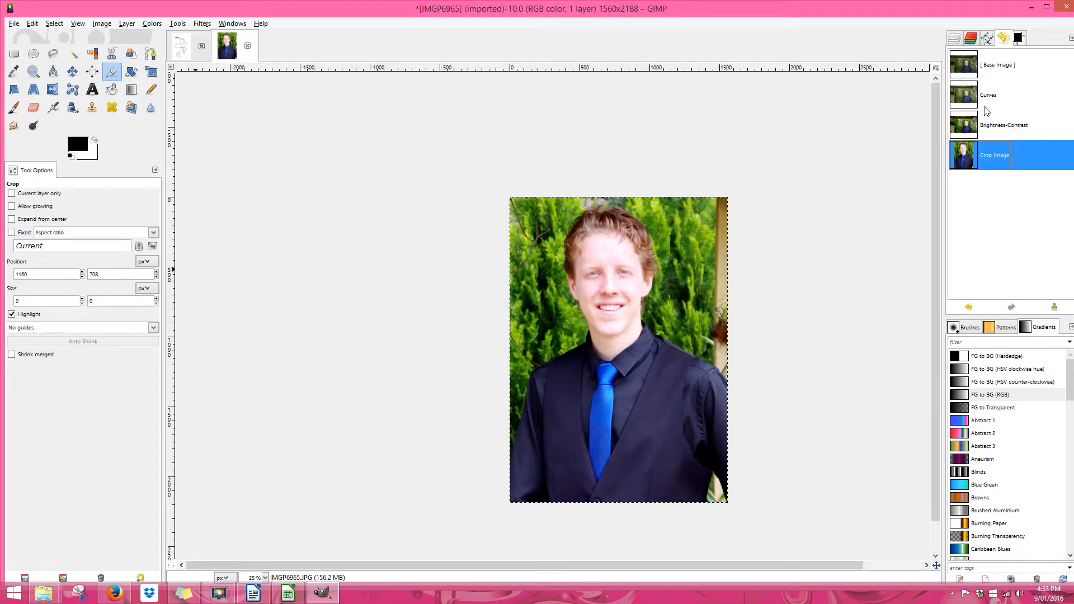
left_click(972, 129)
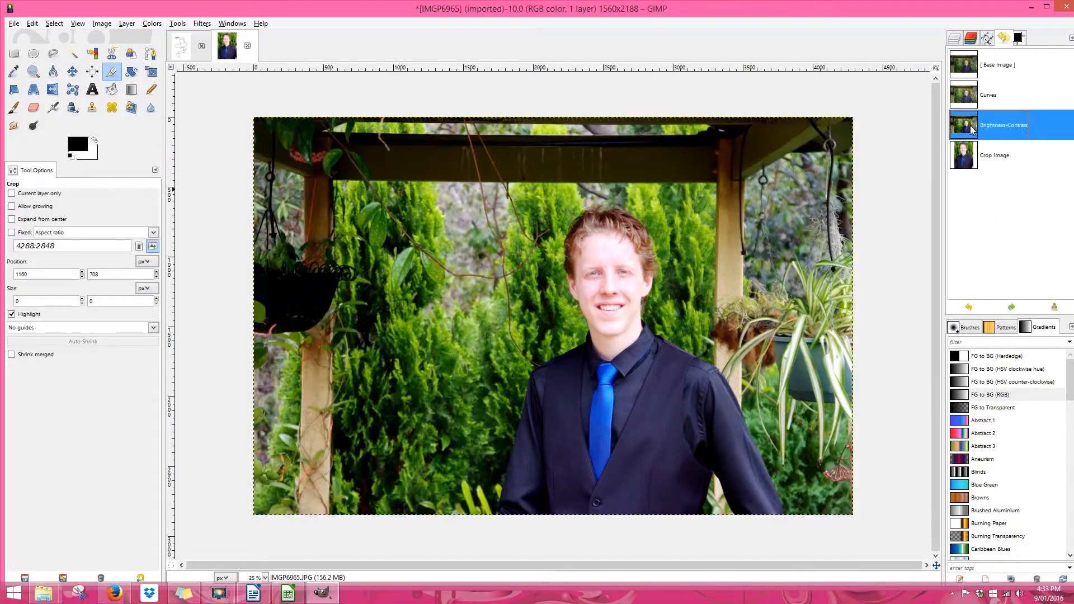
left_click(976, 102)
left_click(976, 70)
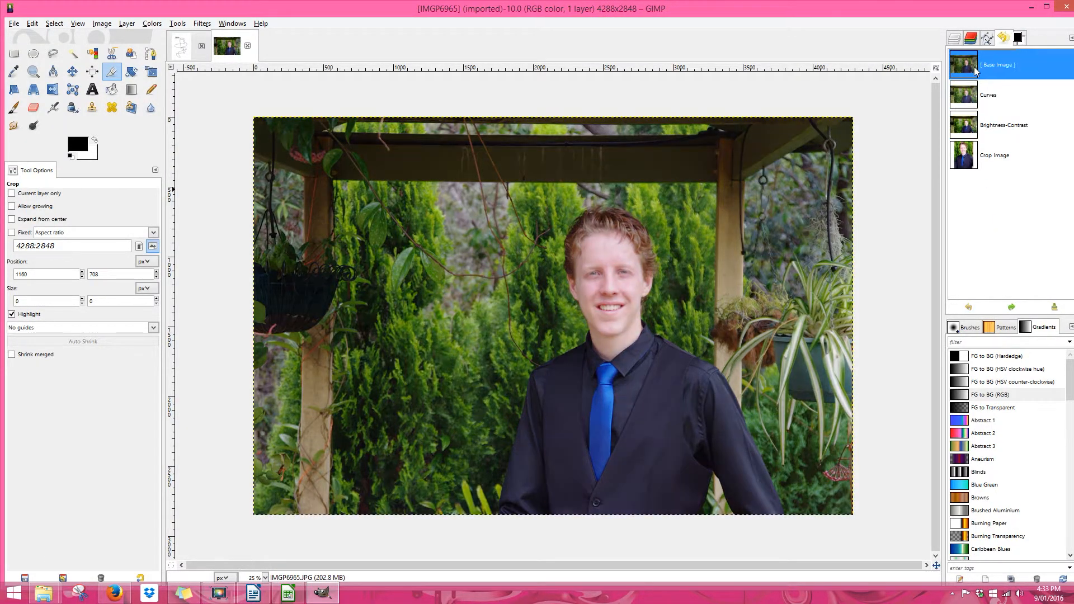
- Clear the photo's undo history and look at the Revert command without reloading the file
left_click(1057, 309)
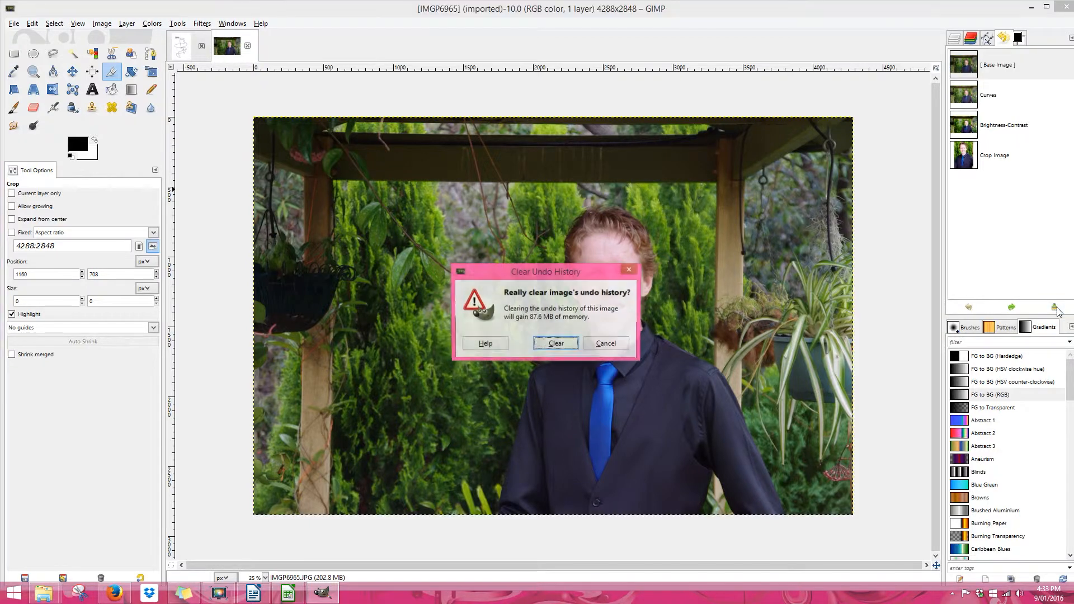
left_click(555, 345)
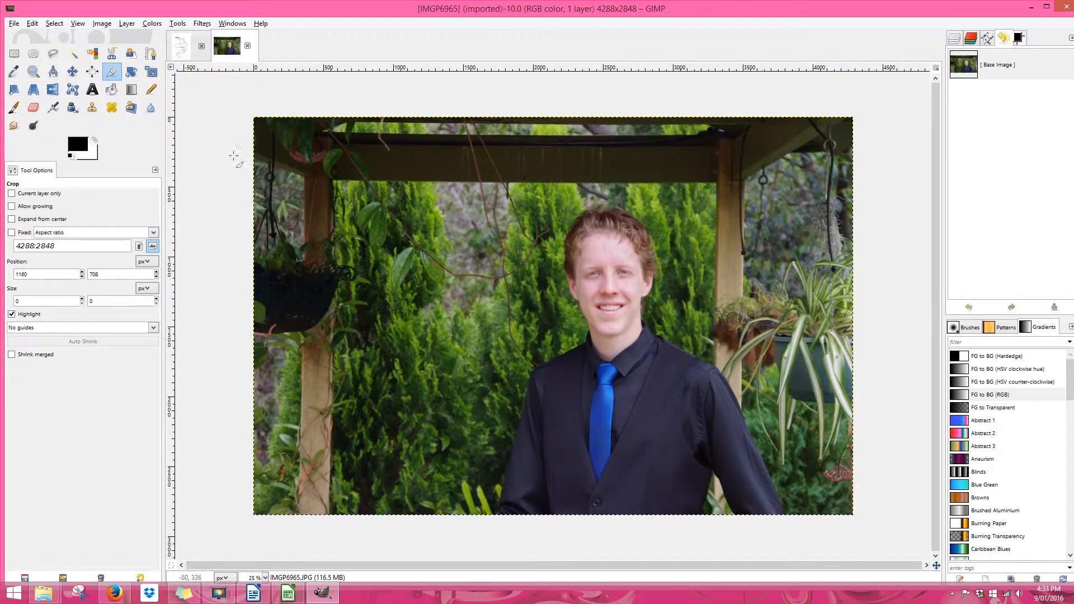
left_click(14, 24)
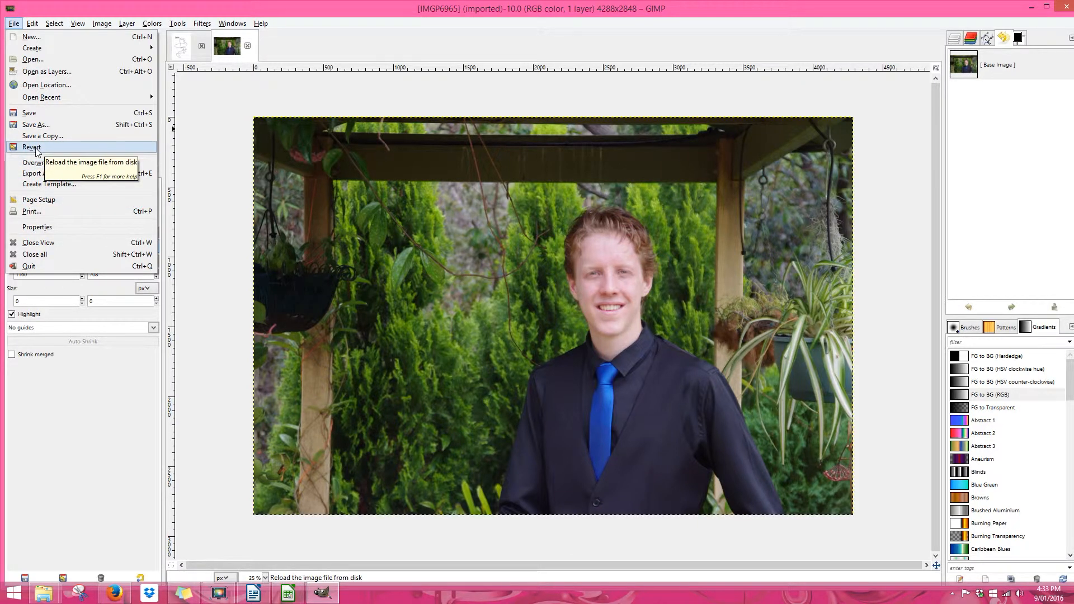
left_click(278, 101)
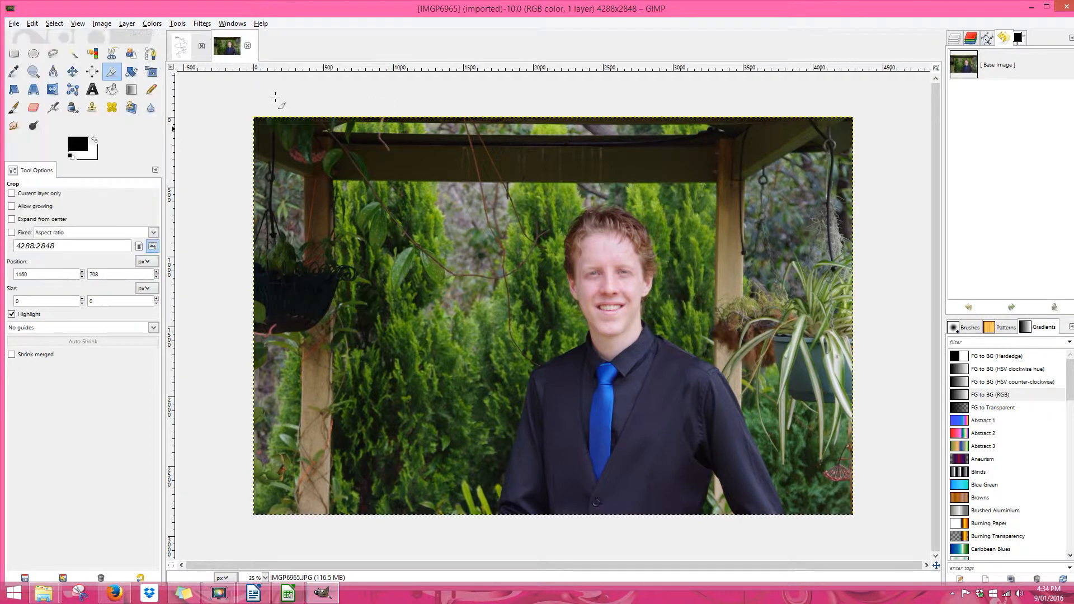
- Brighten the photo with Curves by raising the middle of the Value channel's curve slightly, and apply it
left_click(152, 23)
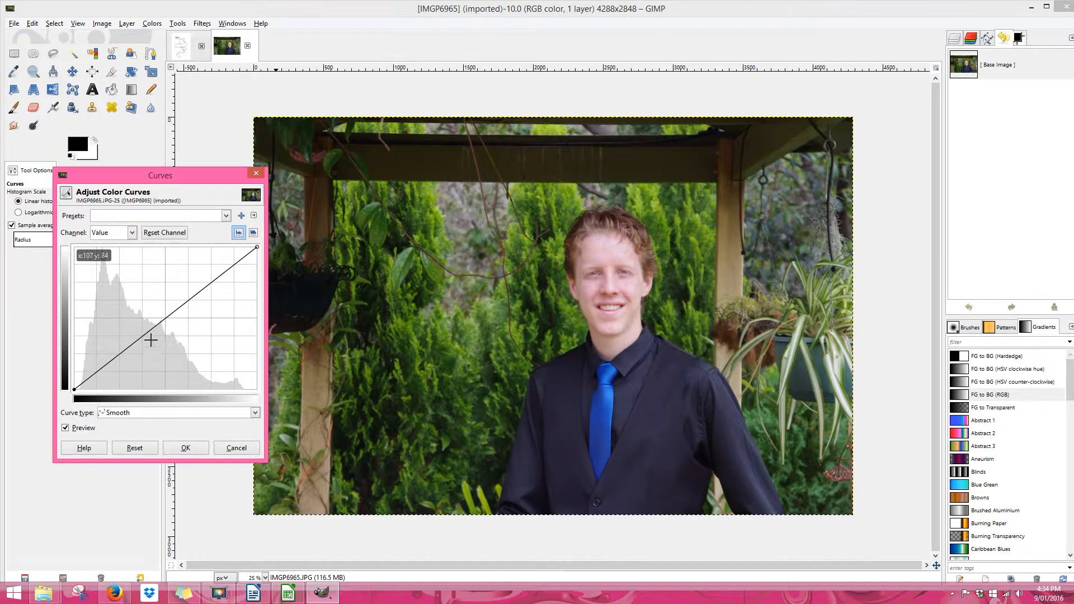
left_click_drag(163, 319, 160, 305)
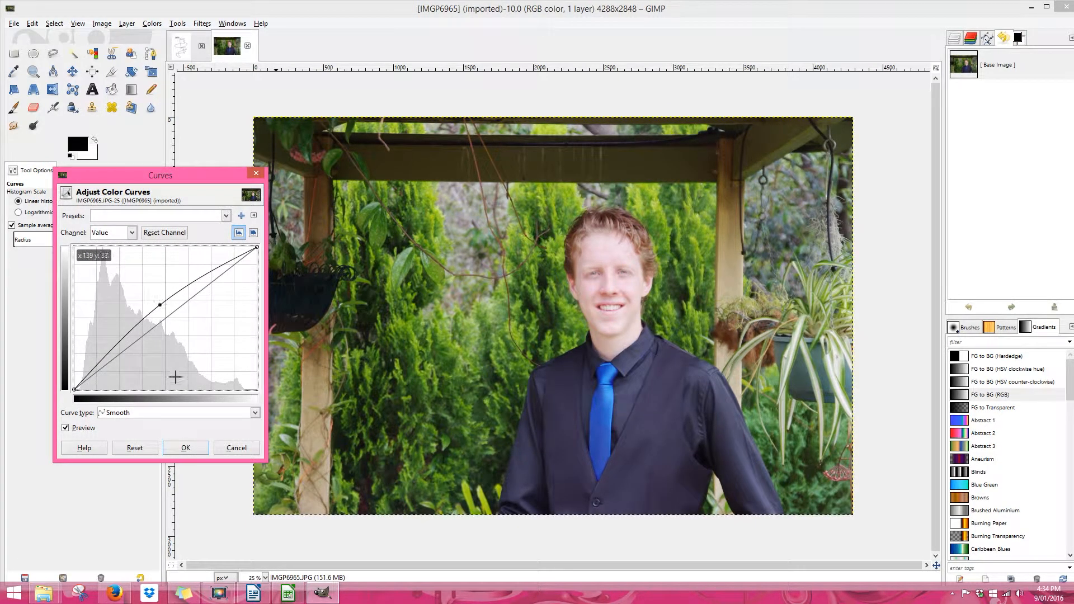
left_click(186, 447)
- Raise the photo's contrast to about 10 with Brightness-Contrast, leaving brightness at 0, and apply it
left_click(152, 23)
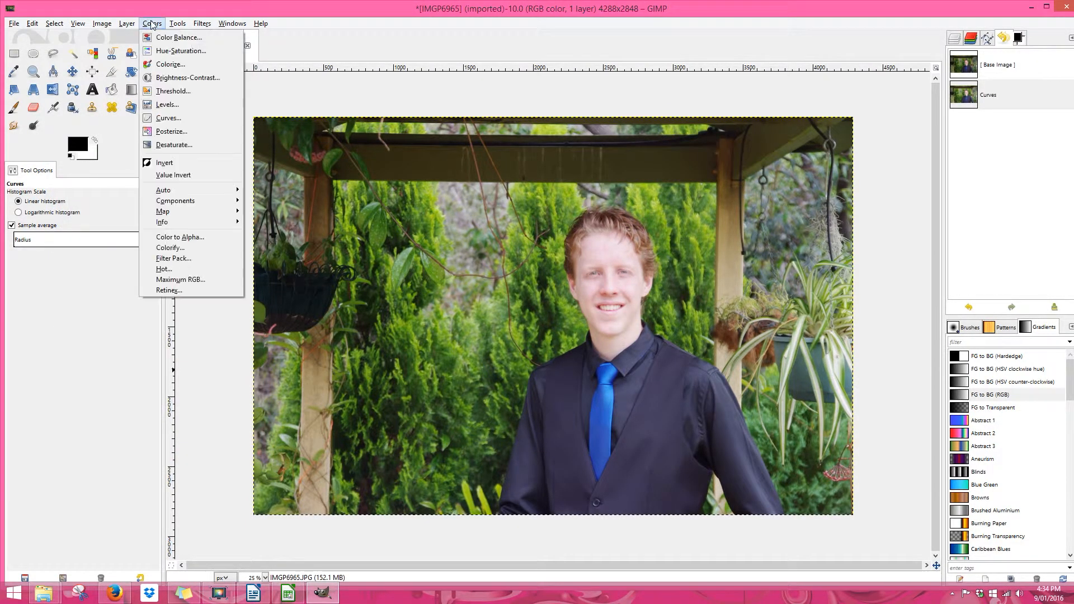
left_click(178, 77)
left_click_drag(171, 91, 173, 91)
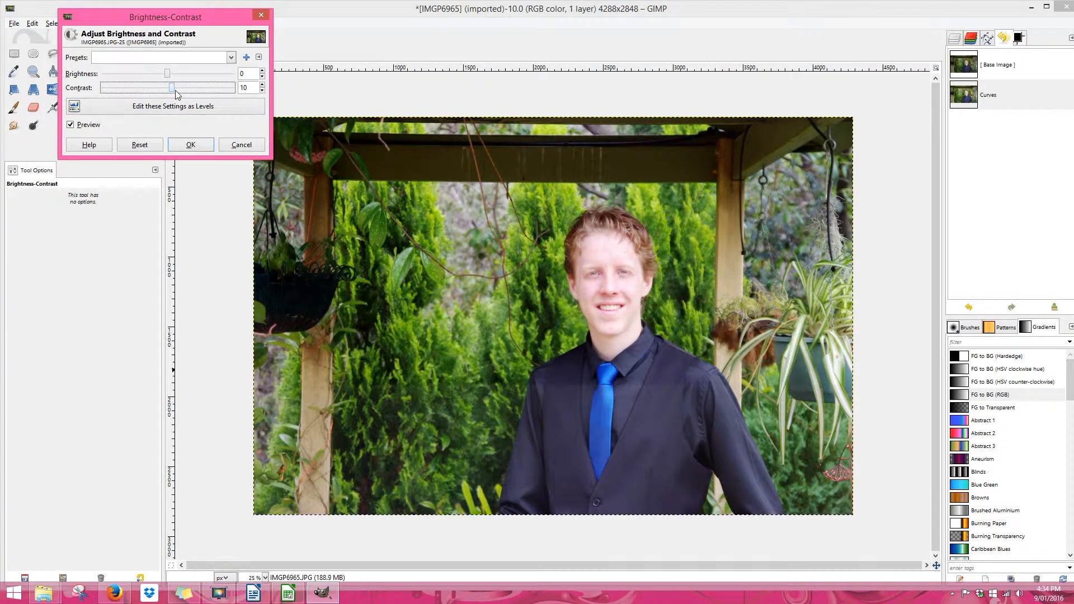
left_click(191, 144)
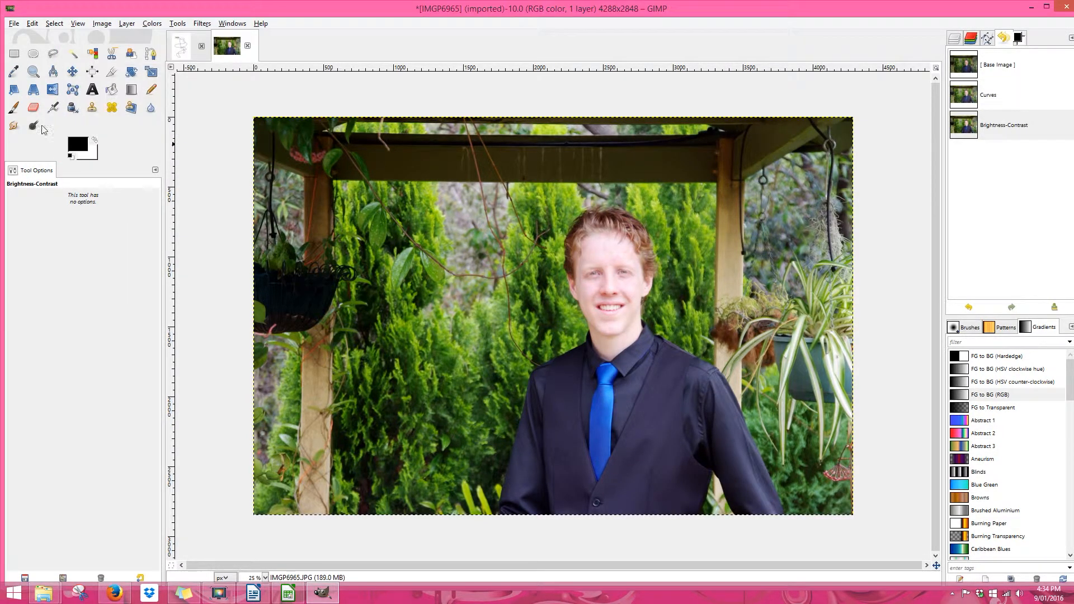
- Crop the photo closely around the man's head and upper body to about 1720 by 2216 px
left_click(111, 71)
left_click_drag(499, 192, 739, 502)
left_click(671, 347)
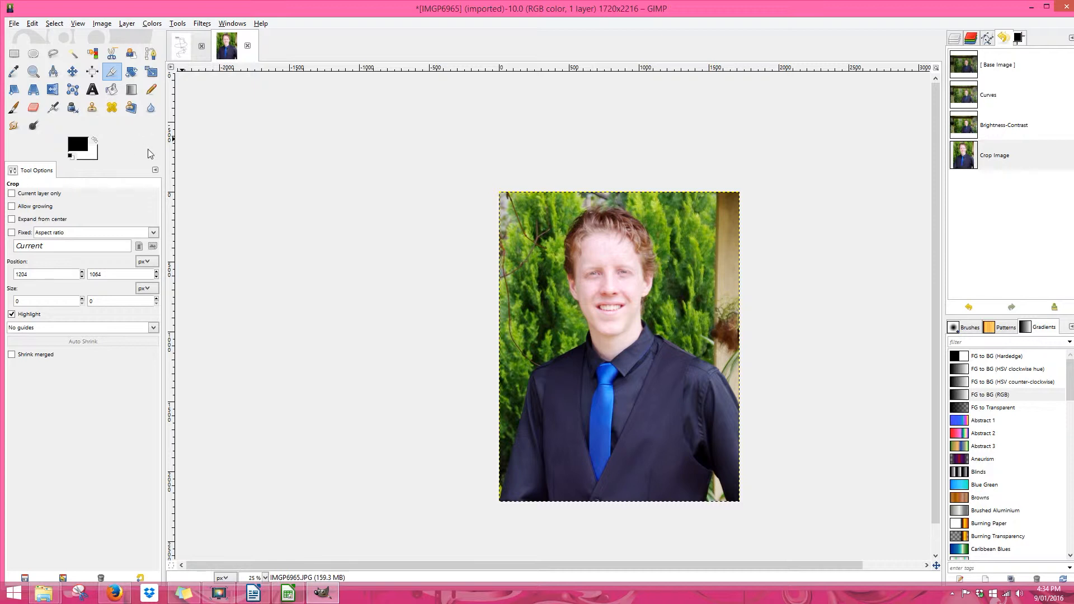
- Open Scale Image for the cropped photo, keep pixels as the unit and set the width to 600 with linked proportions
left_click(103, 24)
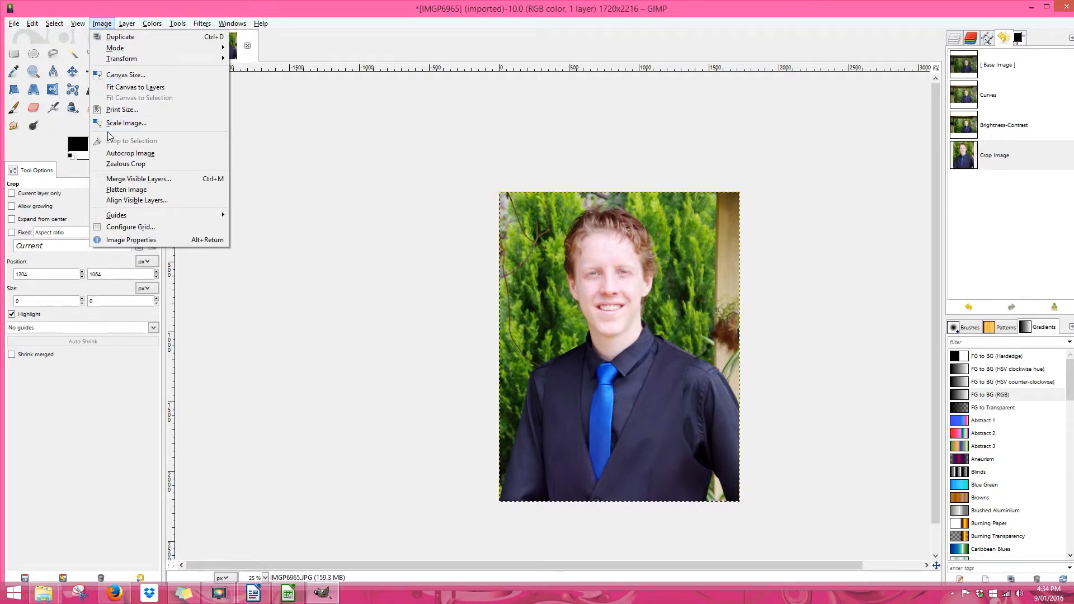
left_click(124, 123)
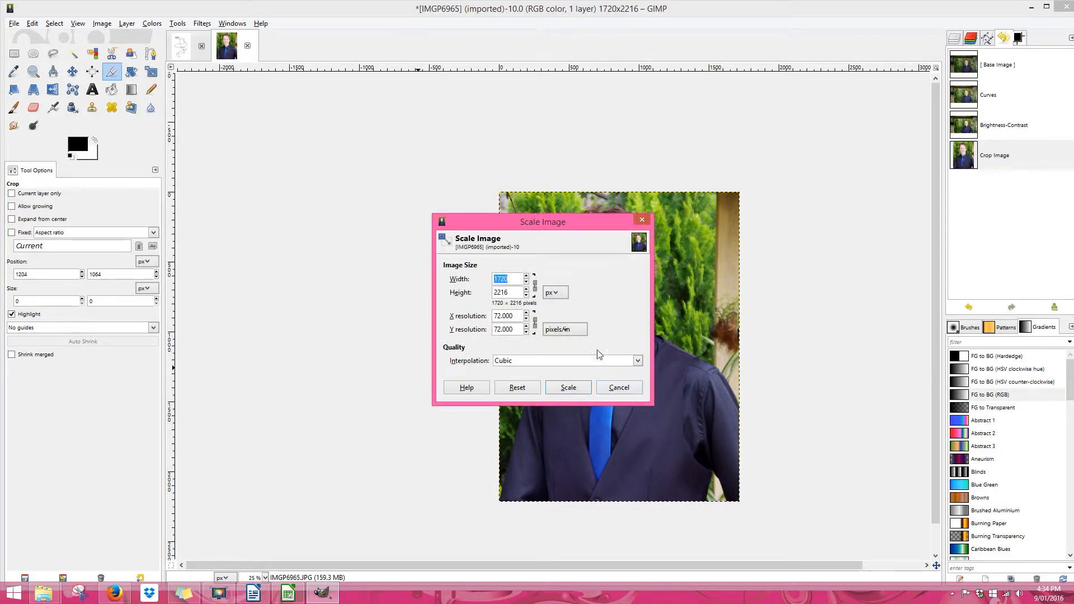
left_click(557, 294)
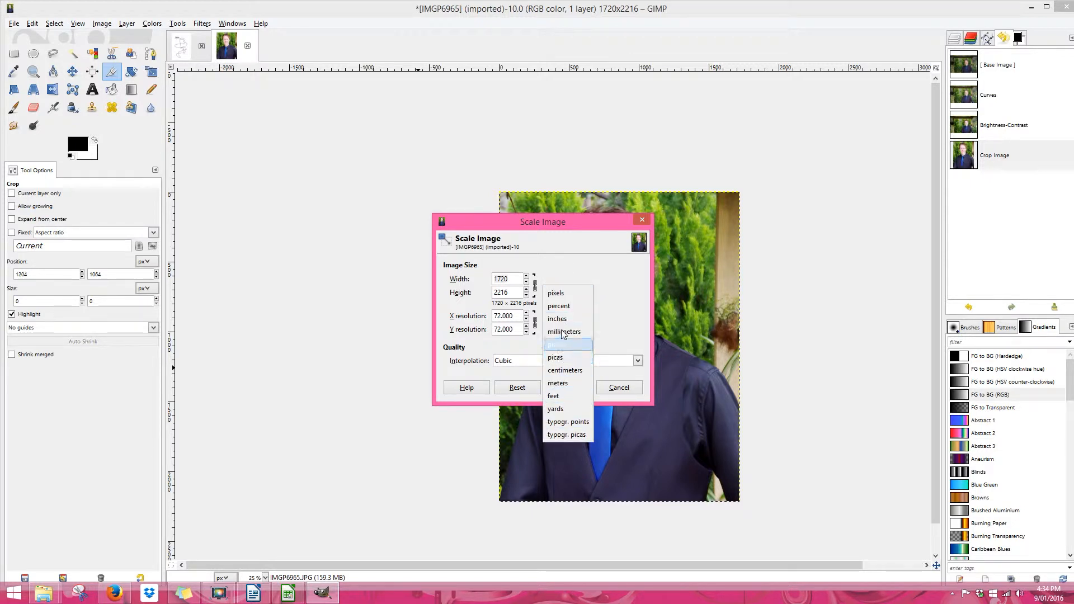
left_click(555, 293)
left_click_drag(513, 278, 489, 276)
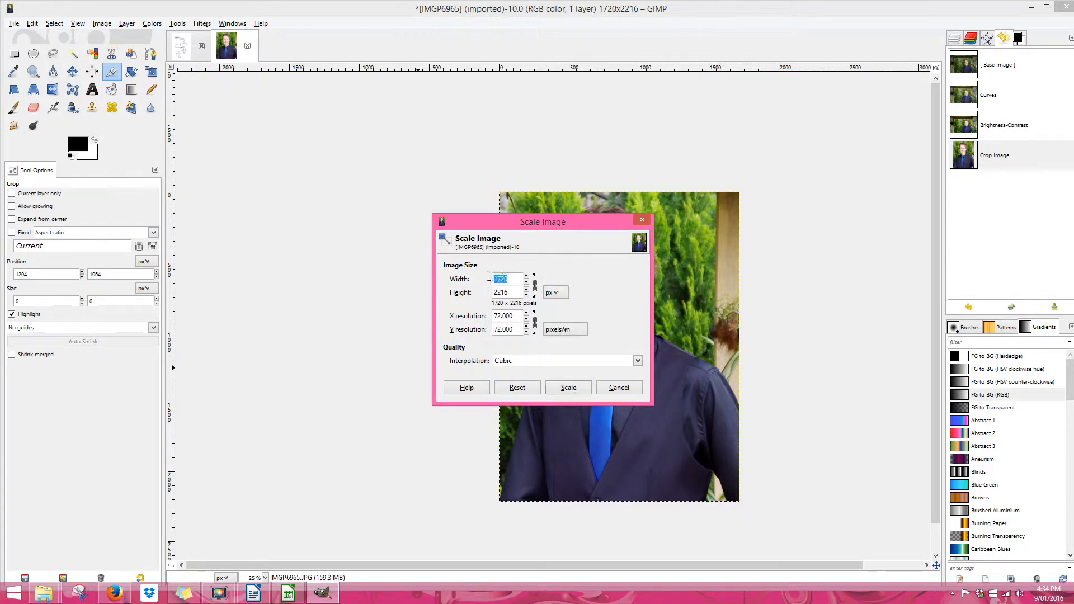
type("600")
key("Return")
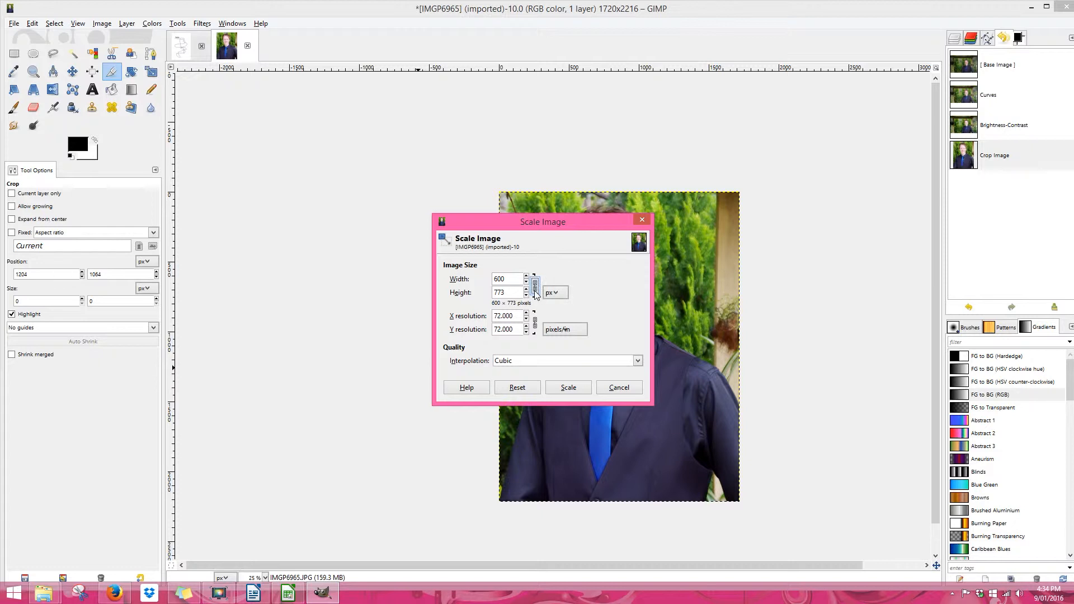
- Unlink width from height, try scaling the photo to a height of 1000 px, and undo the distorted scaling
double_click(510, 280)
left_click(535, 286)
double_click(492, 293)
type("1000")
left_click(562, 387)
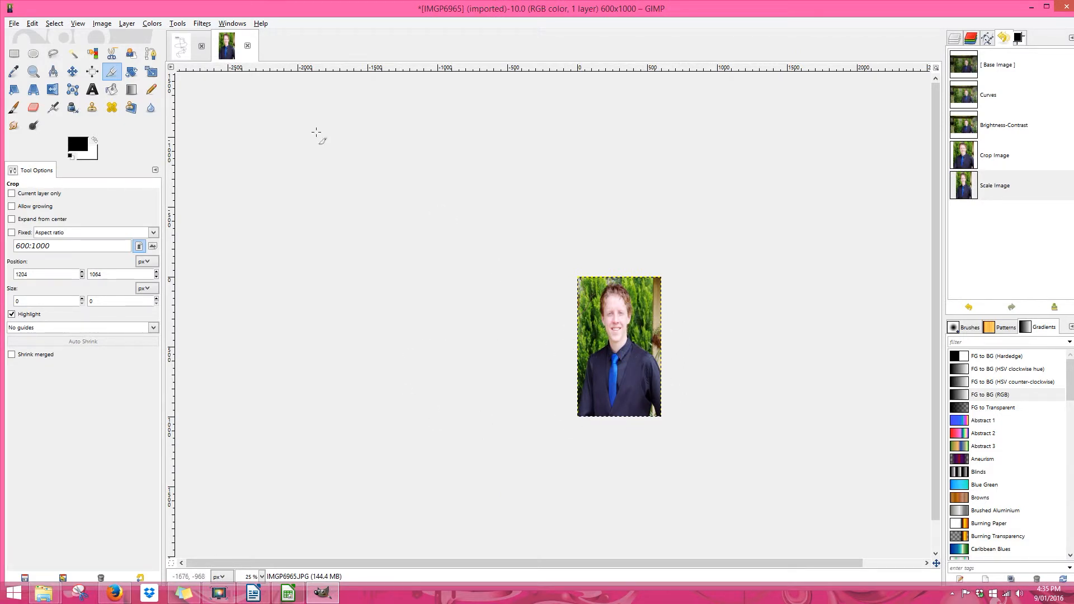
left_click(972, 305)
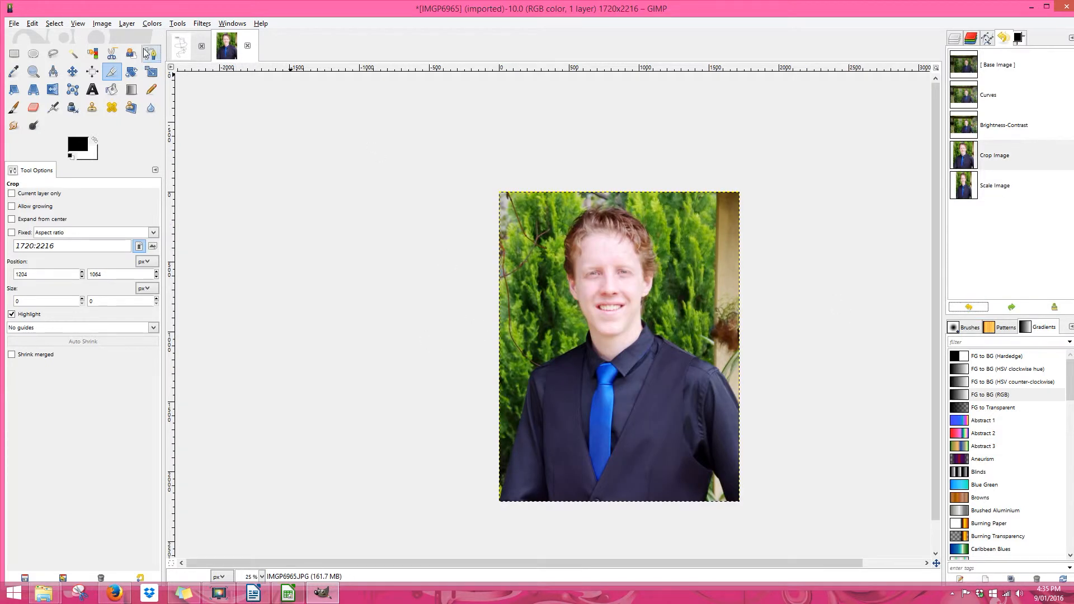
- Scale the cropped photo to 600 px wide with its proportions kept, and display it at 100% zoom
left_click(101, 24)
left_click(124, 123)
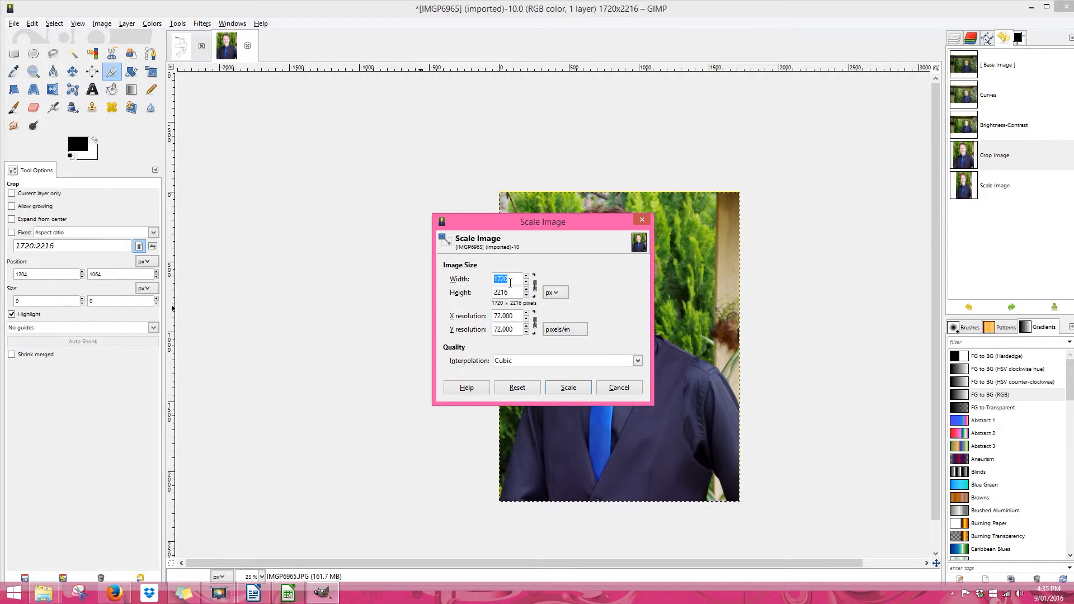
type("600")
left_click(514, 293)
left_click(563, 391)
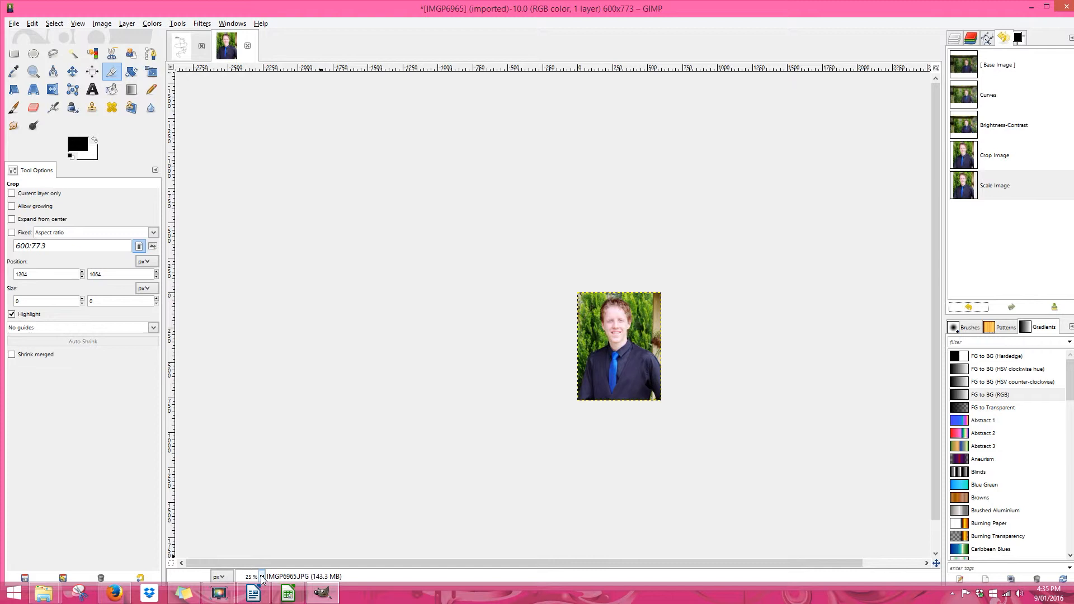
left_click(261, 577)
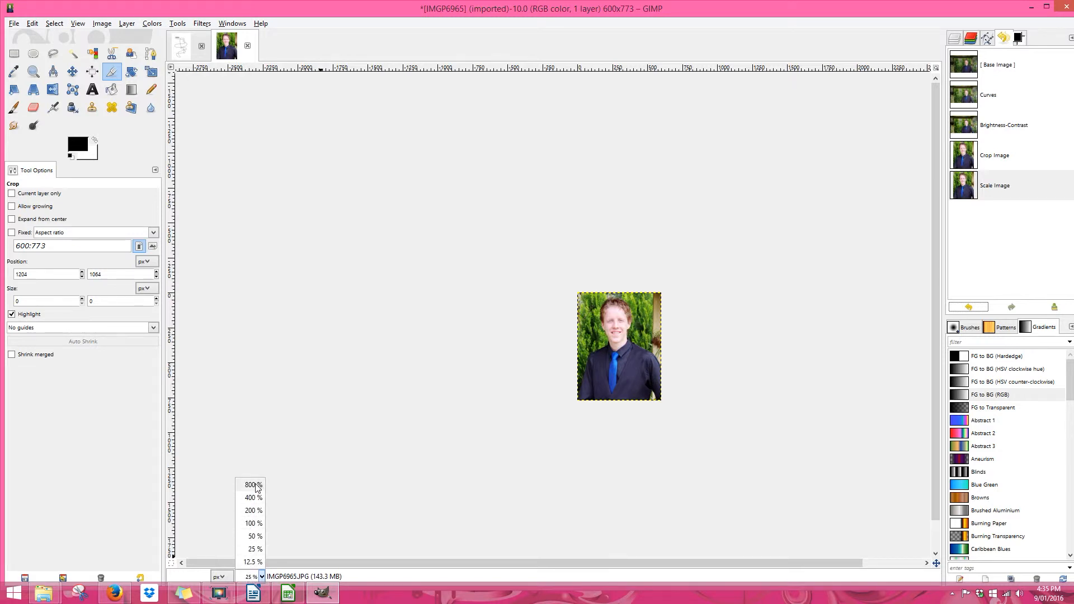
left_click(250, 524)
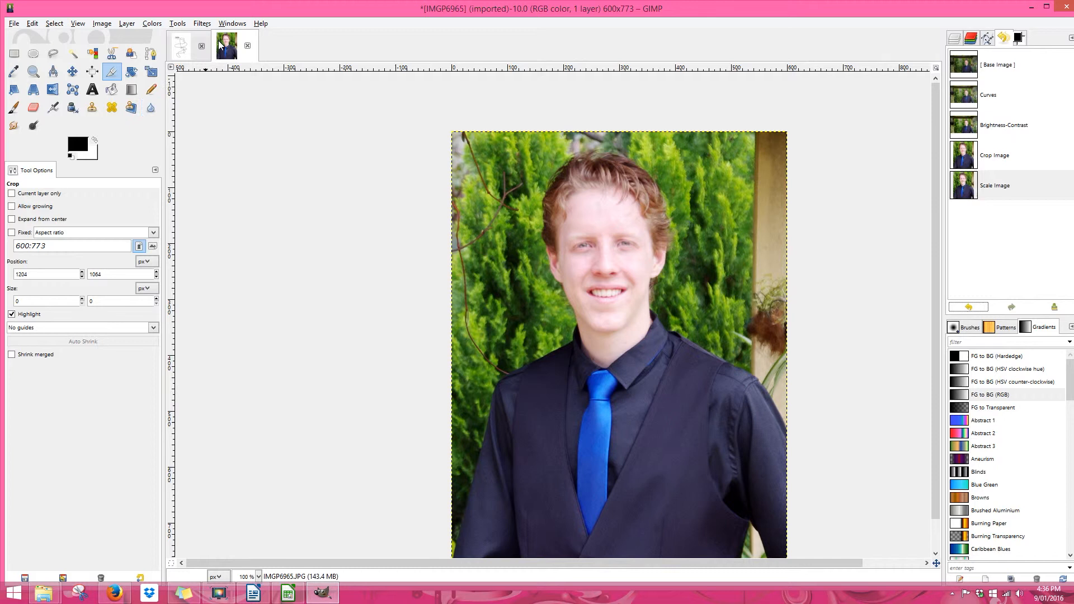
- Open the Basic Concepts page of the user manual and enlarge the help window to view the page's beginning
left_click(262, 24)
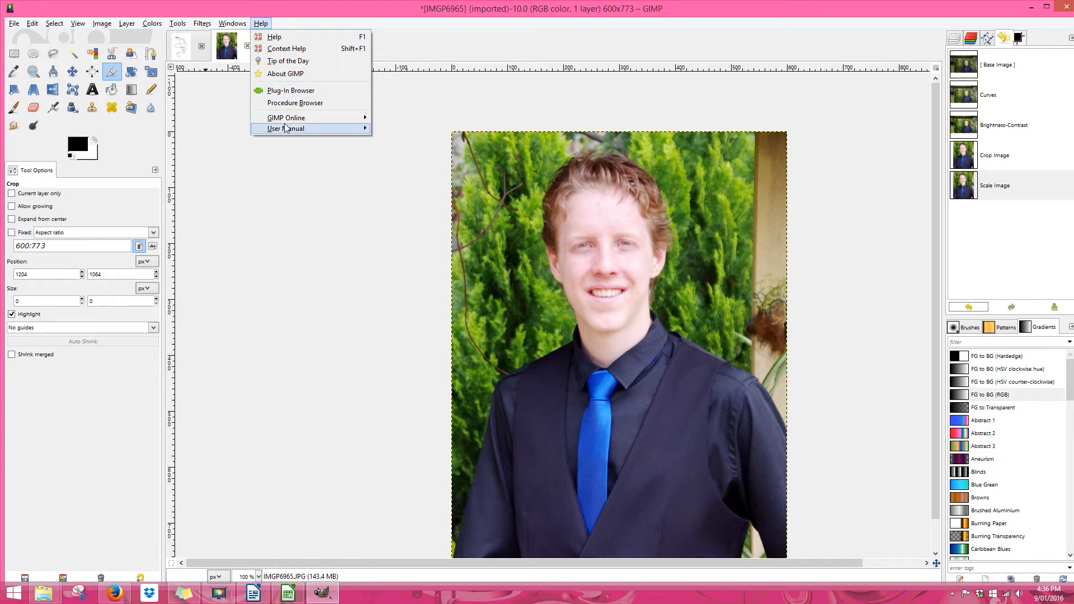
mouse_move(288, 121)
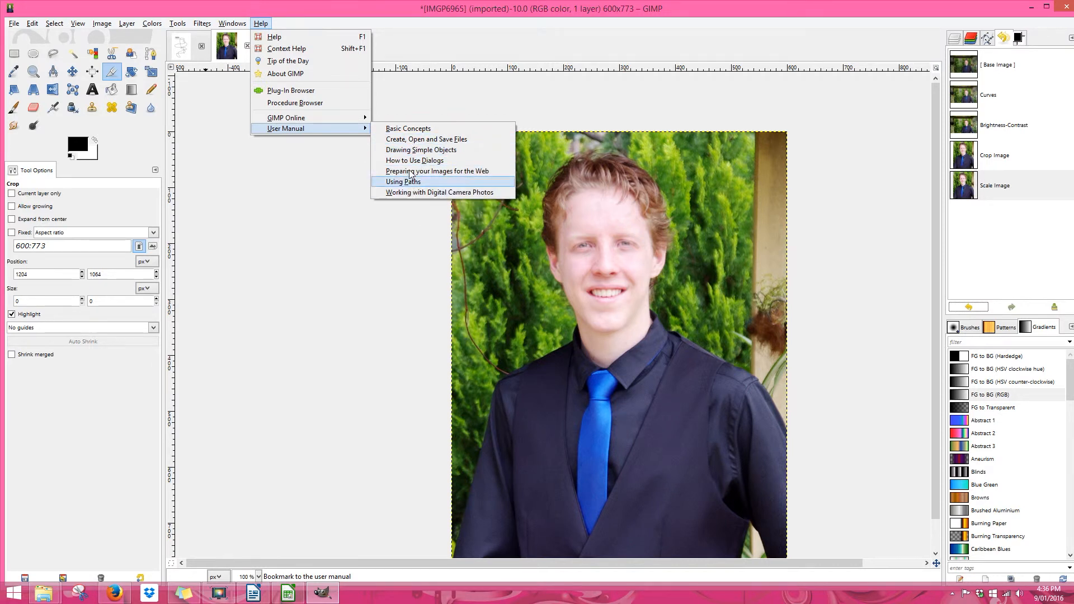
left_click(415, 132)
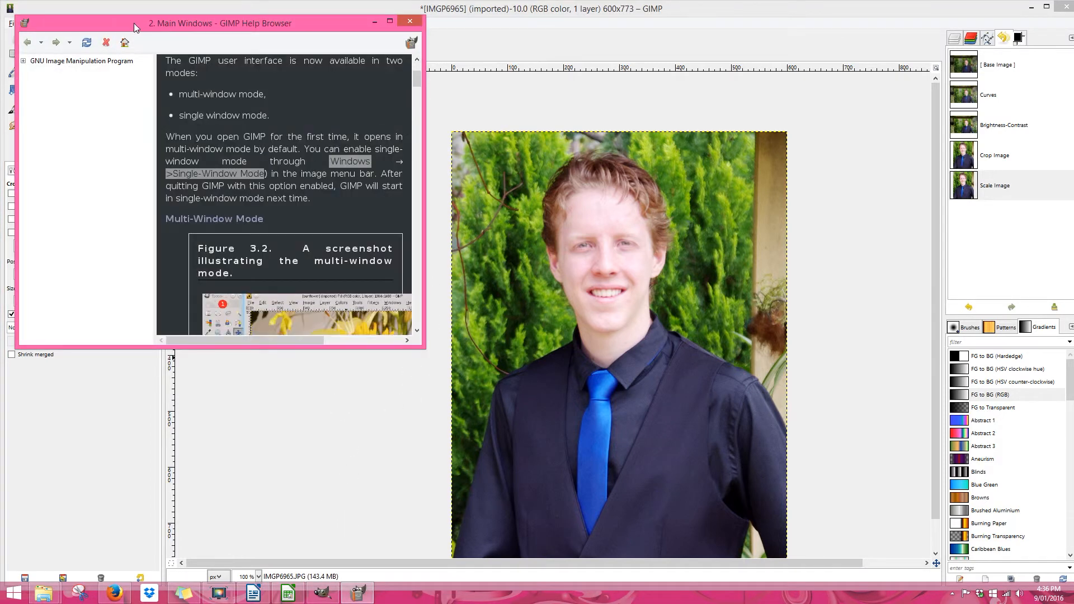
left_click_drag(423, 350, 710, 532)
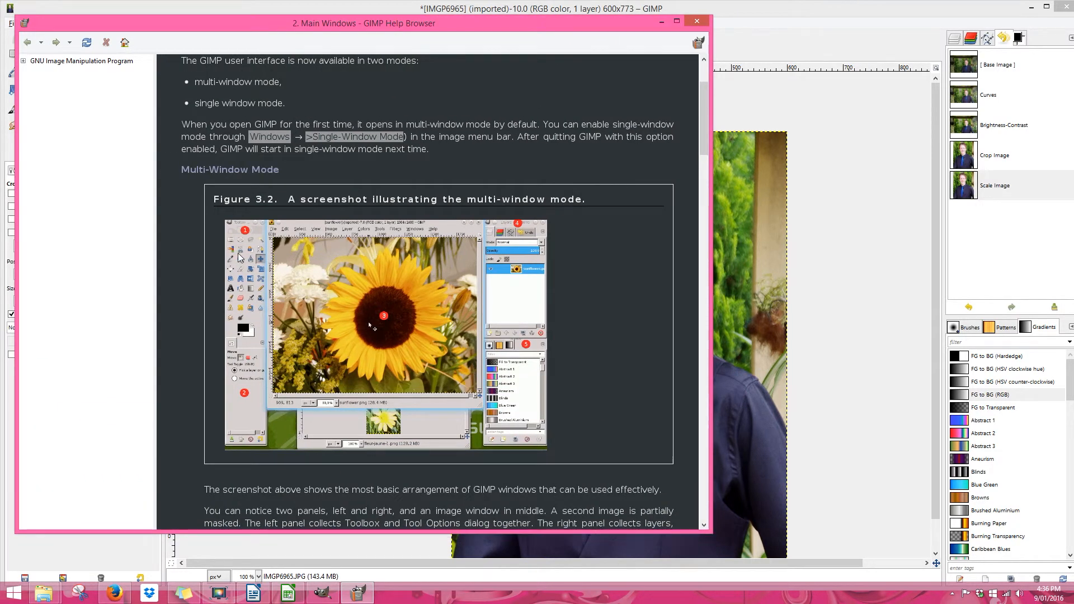
scroll(239, 252, "up", 3)
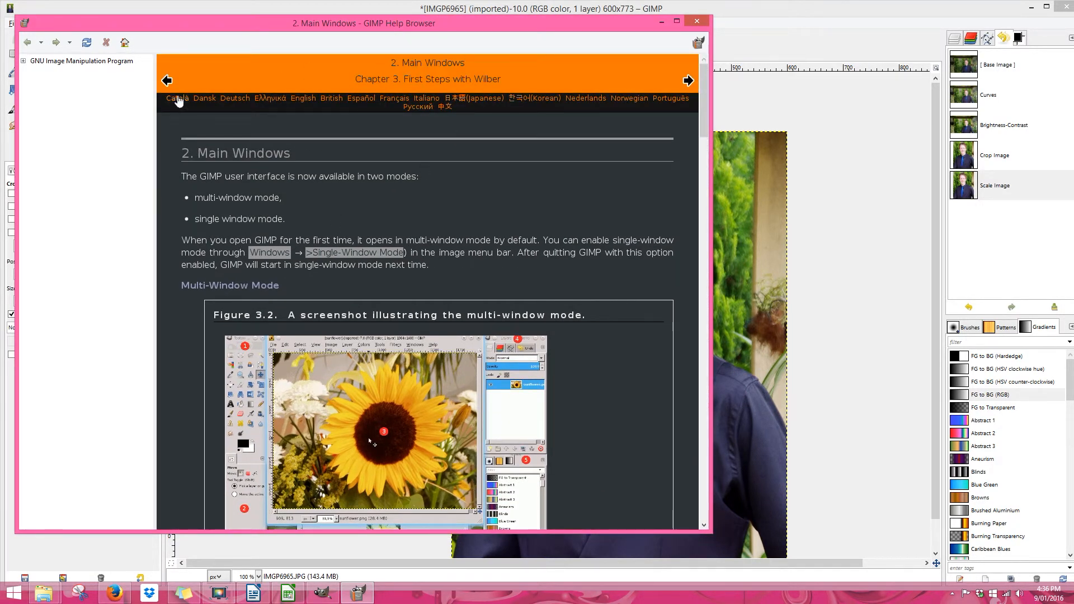
- Expand the manual's contents to the chapters under "How do I Become a GIMP Wizard?", and minimize the help window
left_click(23, 62)
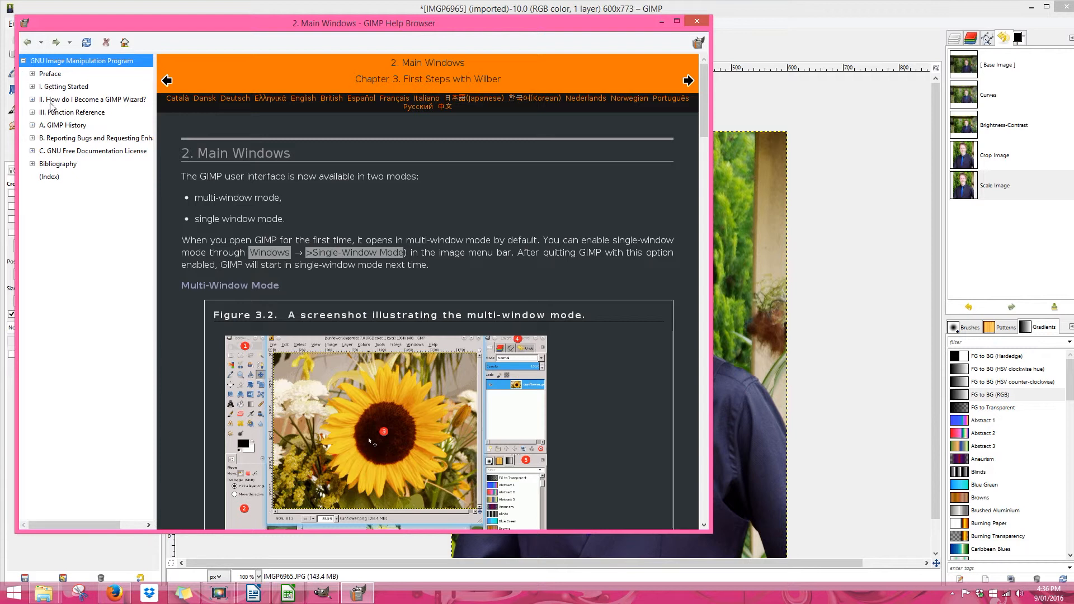
left_click(31, 100)
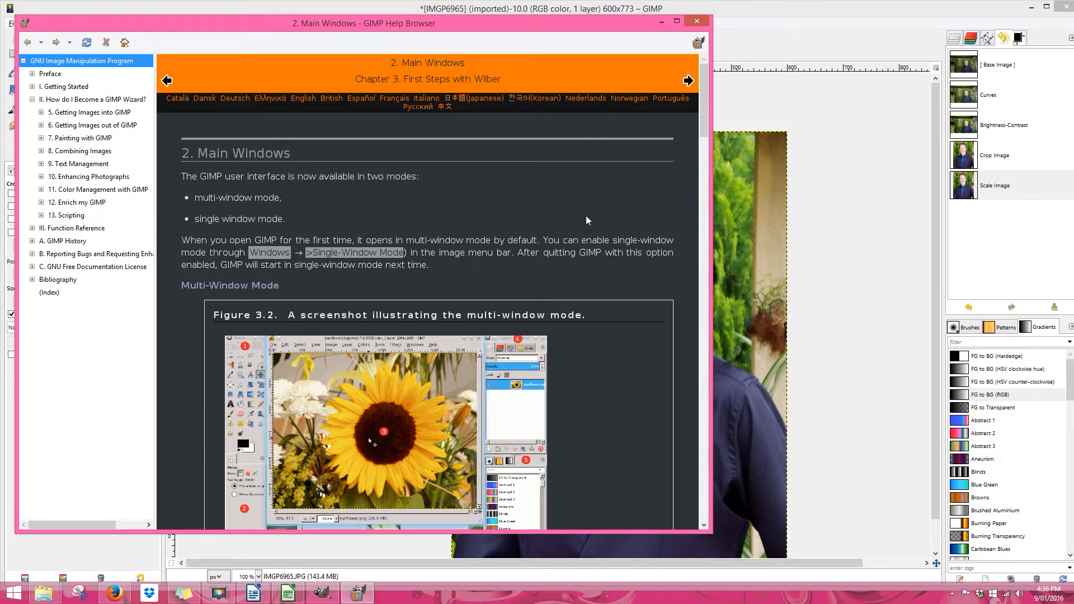
left_click(664, 22)
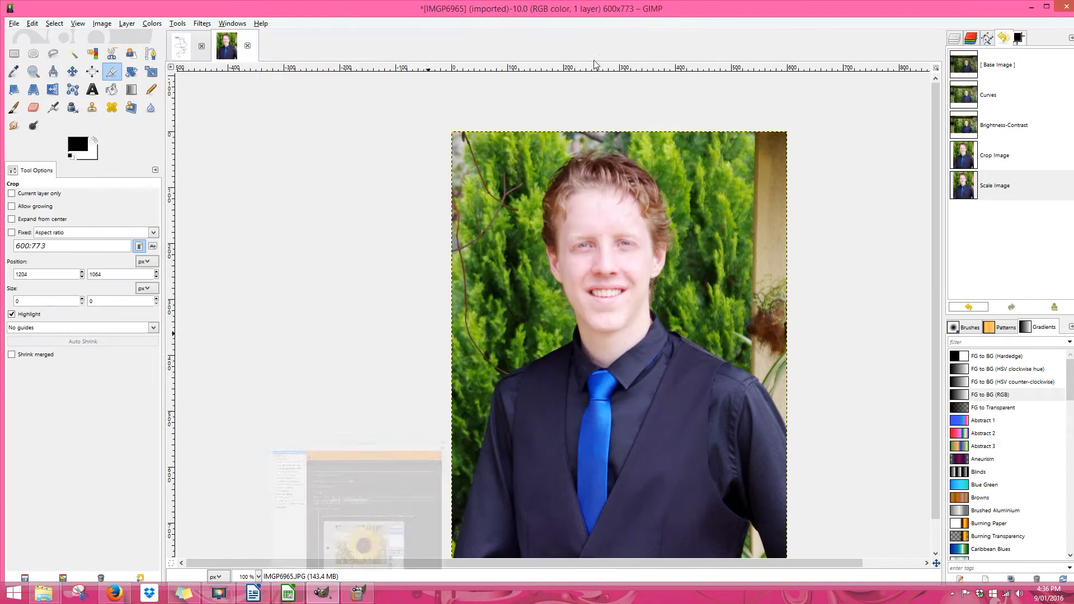